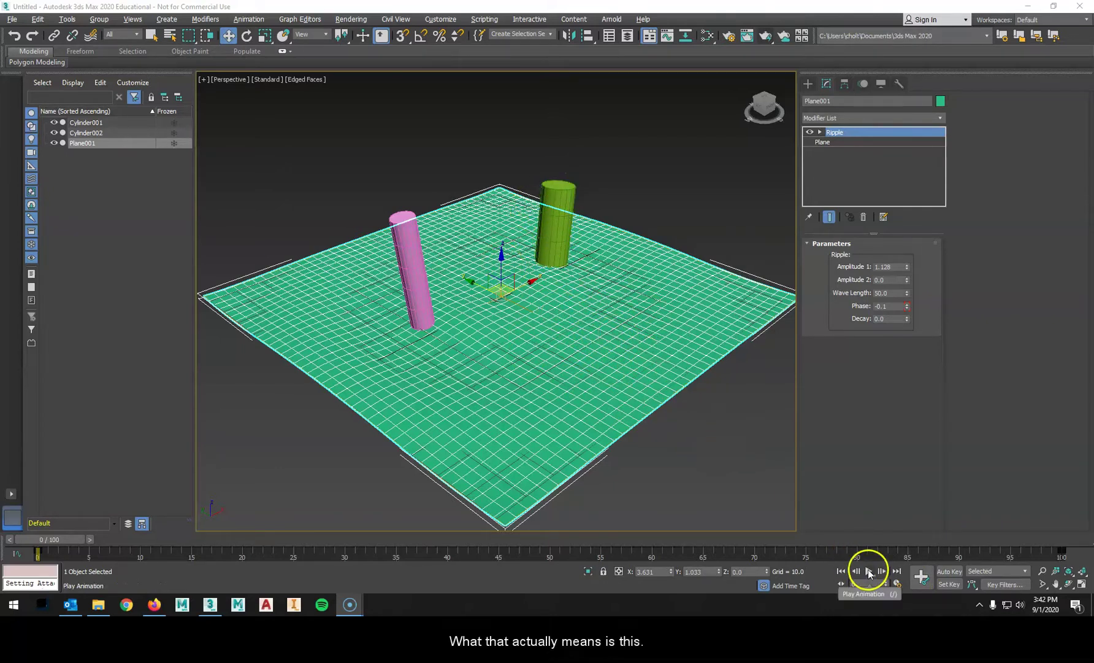
- Play the ripple animation while raising Amplitude 1 so the plane ripples strongly, then stop
click(868, 572)
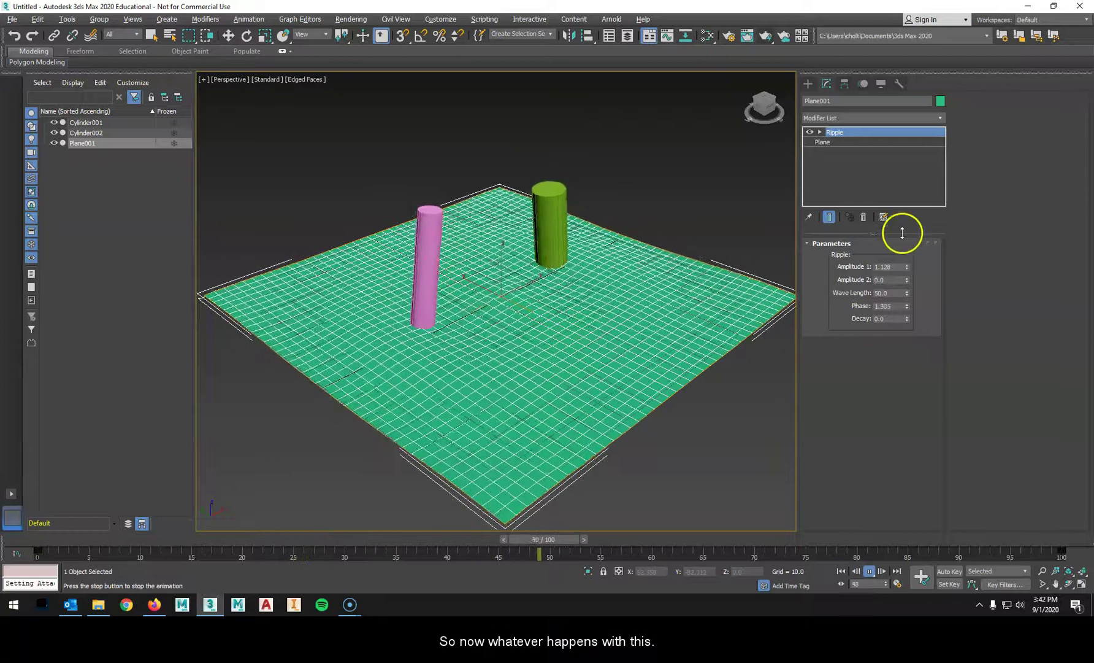
drag(908, 268, 911, 312)
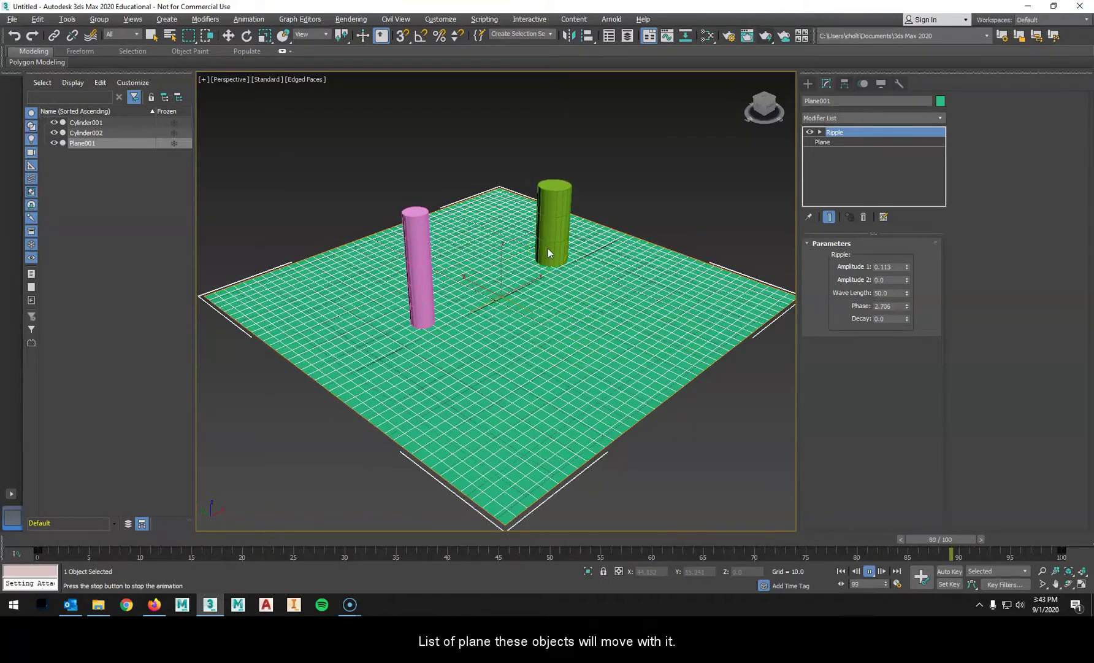
drag(906, 270, 832, 573)
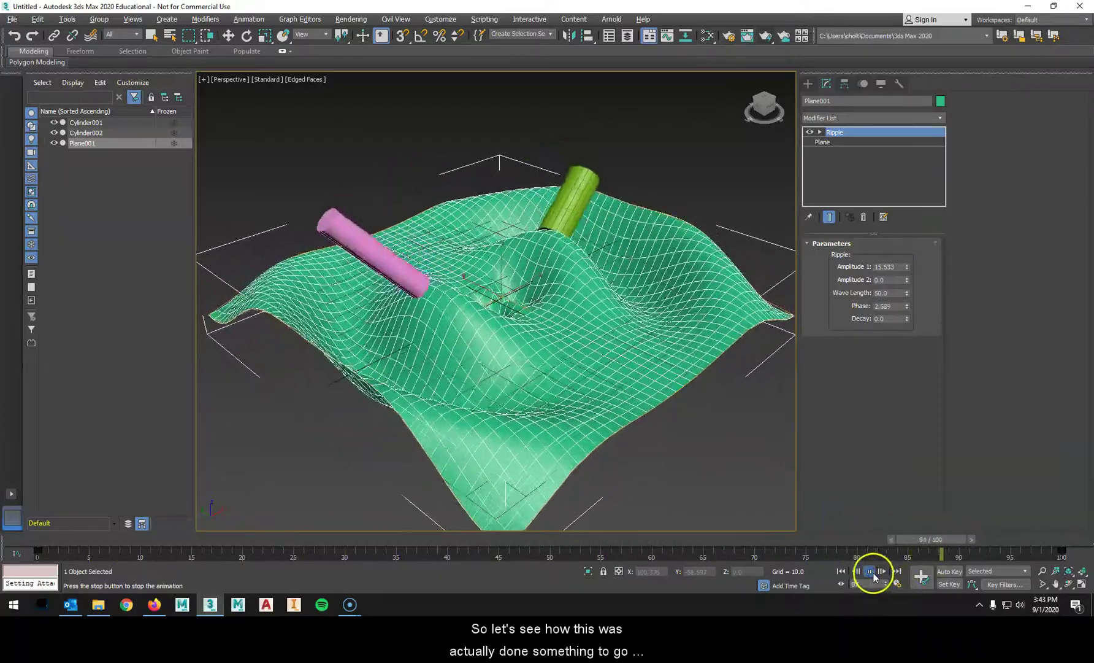
click(869, 571)
- Reset the scene without saving and maximize the Perspective viewport with Alt+W
key(w)
click(8, 19)
click(25, 46)
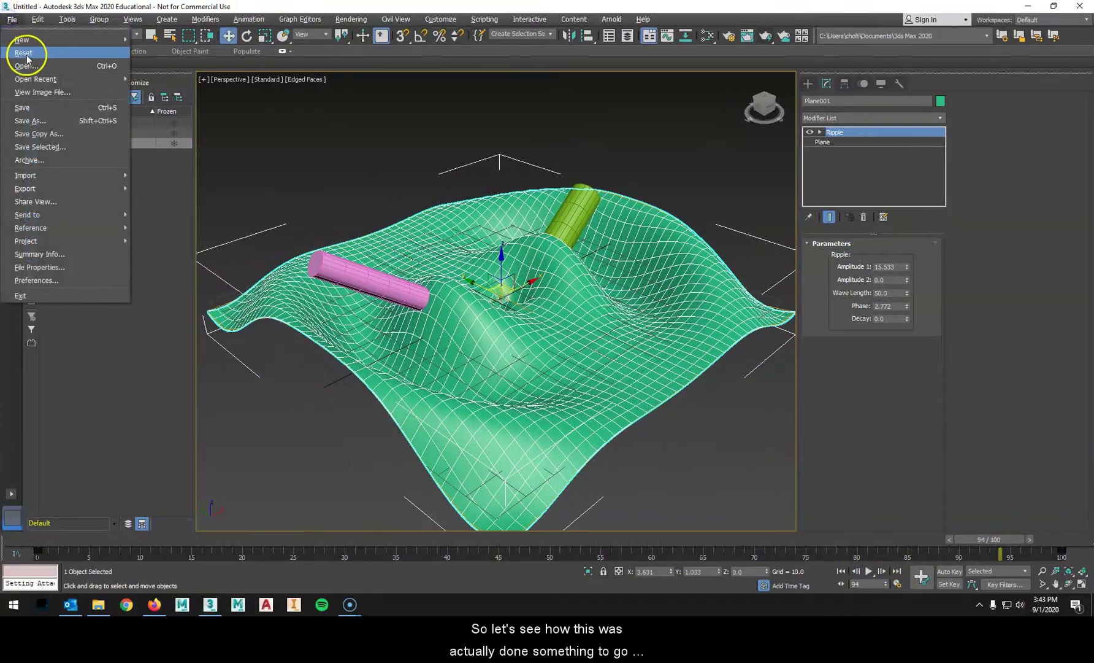
click(564, 319)
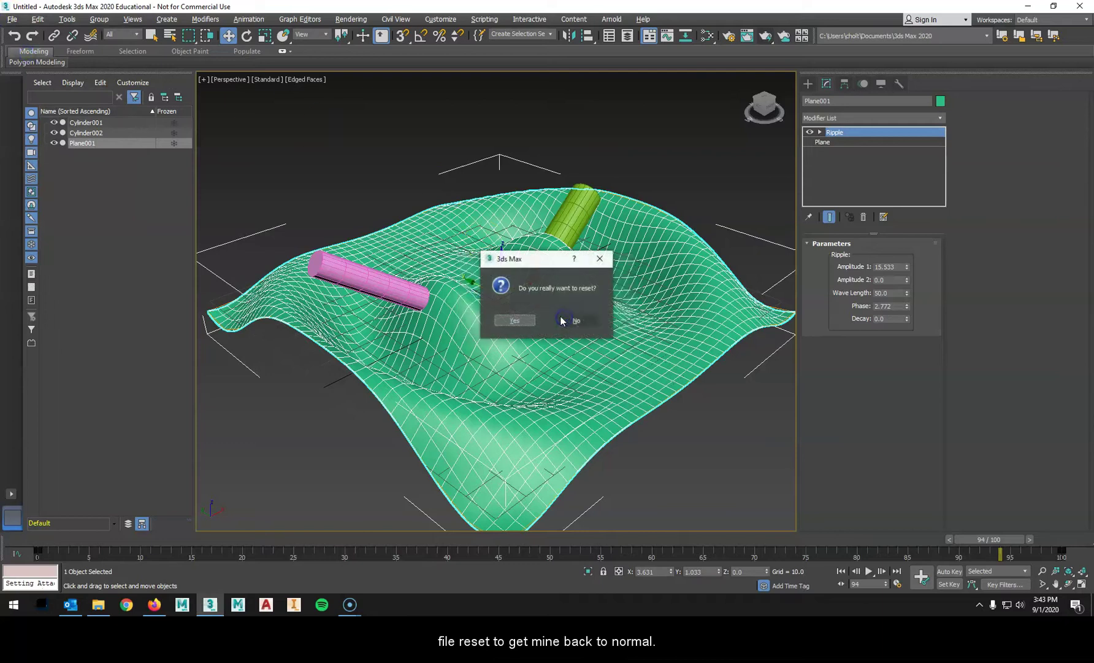
click(520, 316)
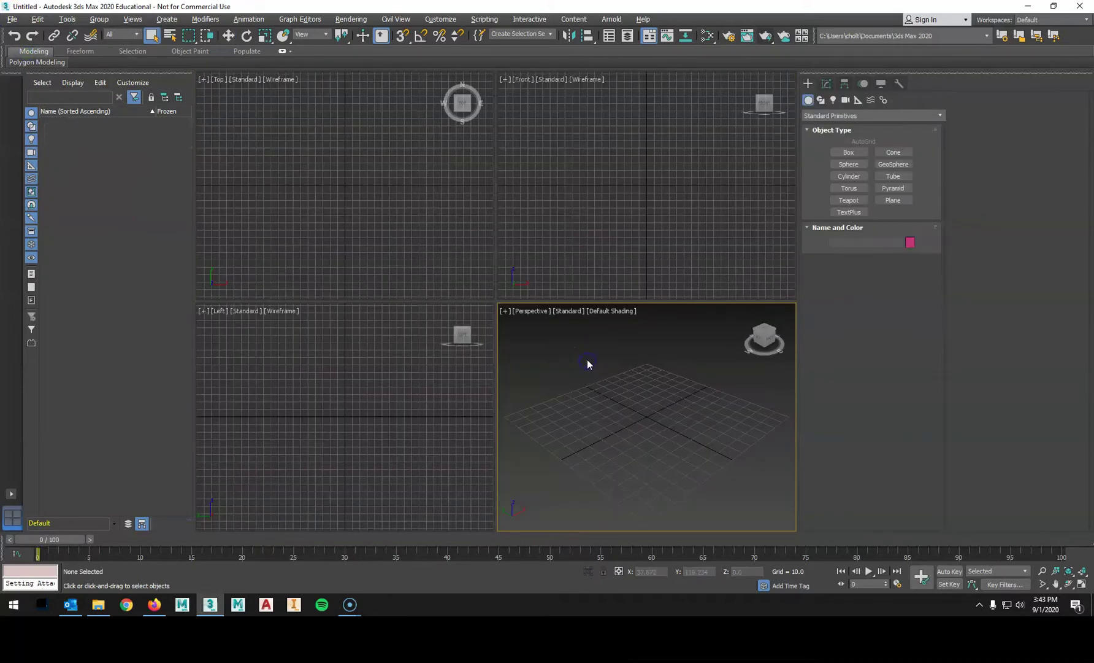
key(alt+w)
- Create a large 30×30-segment plane across the grid and switch to Edged Faces shading
click(893, 200)
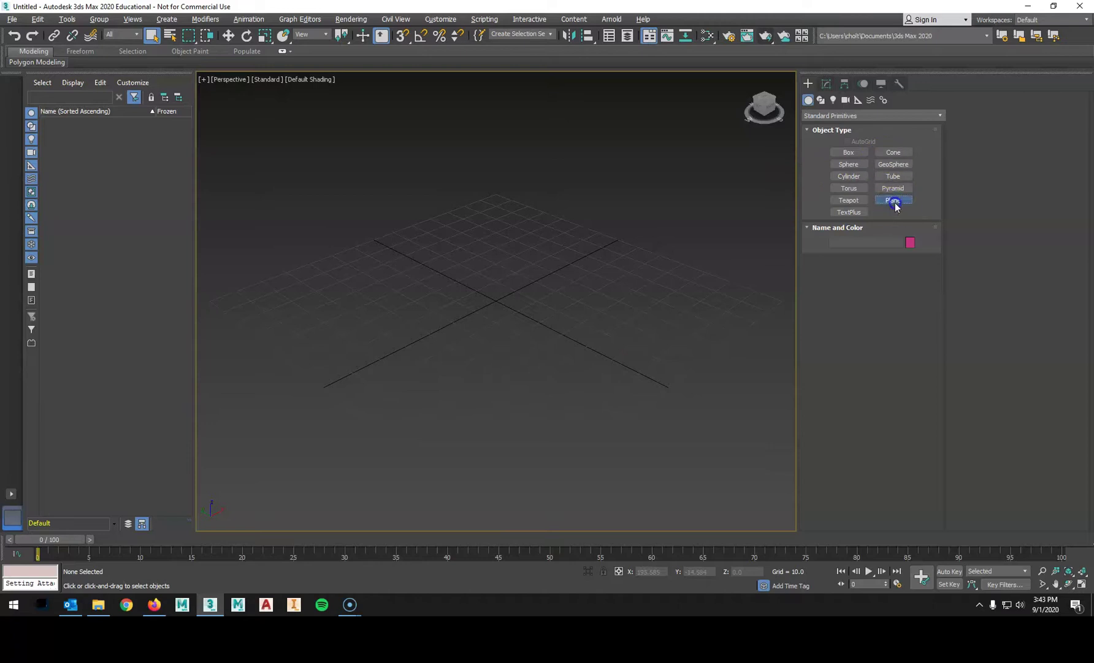
drag(532, 198, 733, 435)
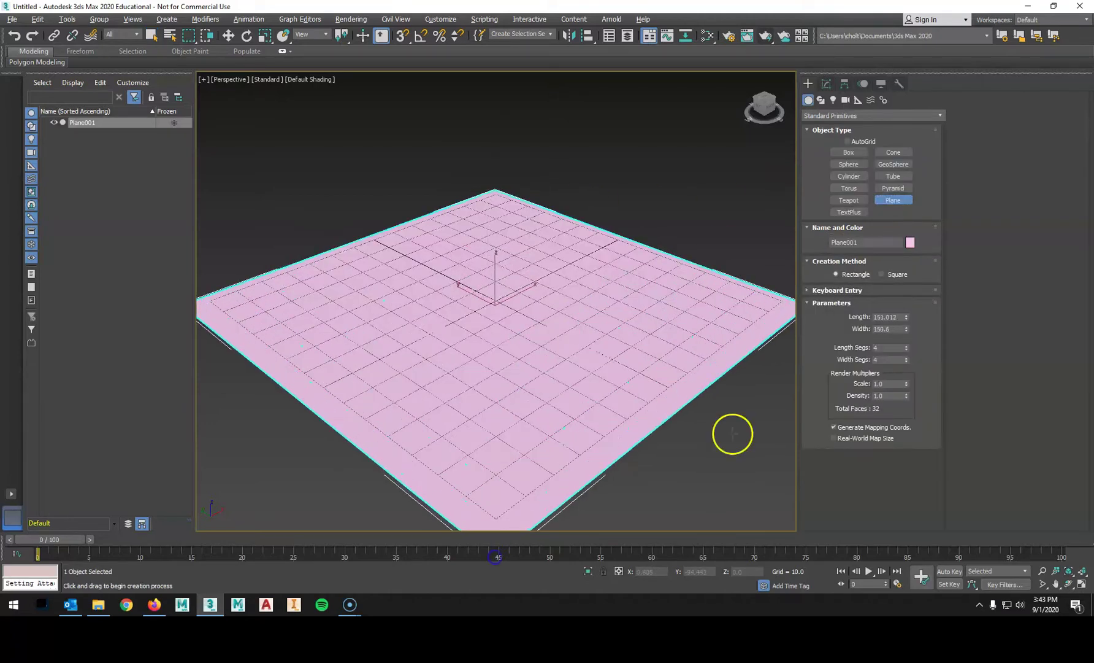
drag(907, 348, 911, 328)
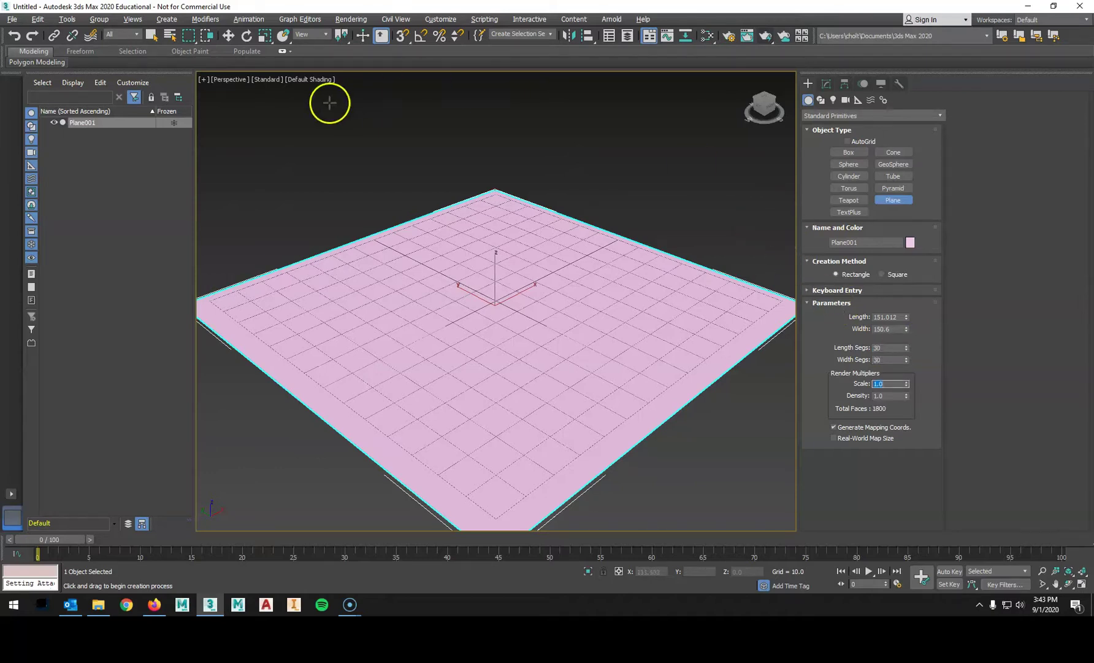
click(326, 79)
click(362, 207)
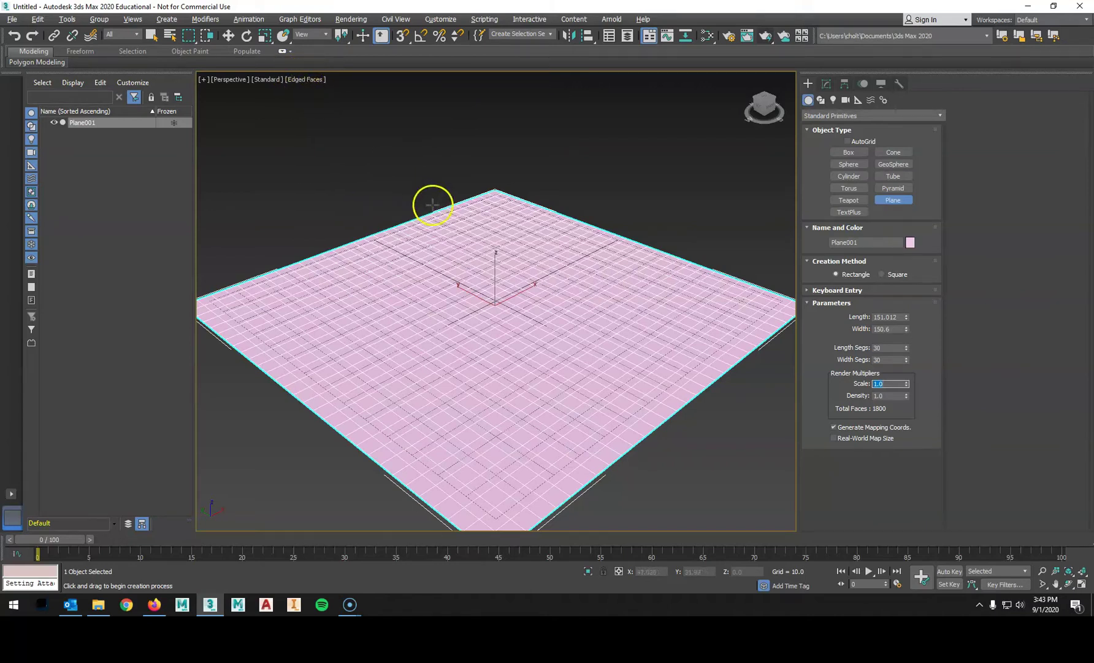
- Raise the plane slightly above the ground grid on Z and orbit to look across it
key(w)
drag(496, 265, 502, 253)
scroll(534, 255, down, 3)
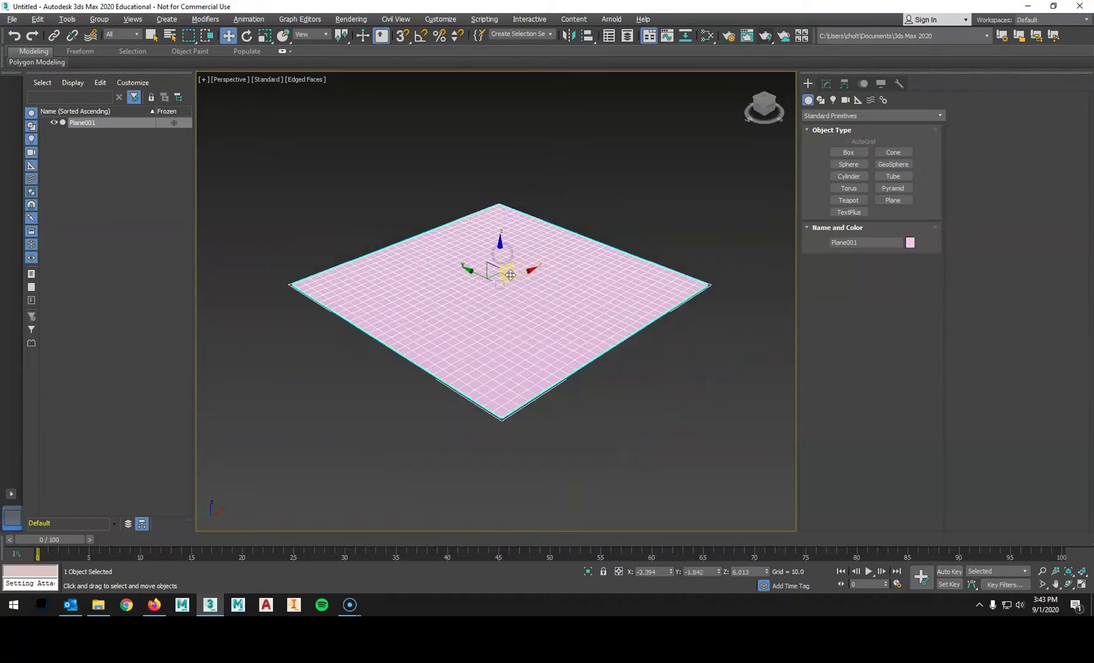
alt+middle_drag(518, 270, 562, 300)
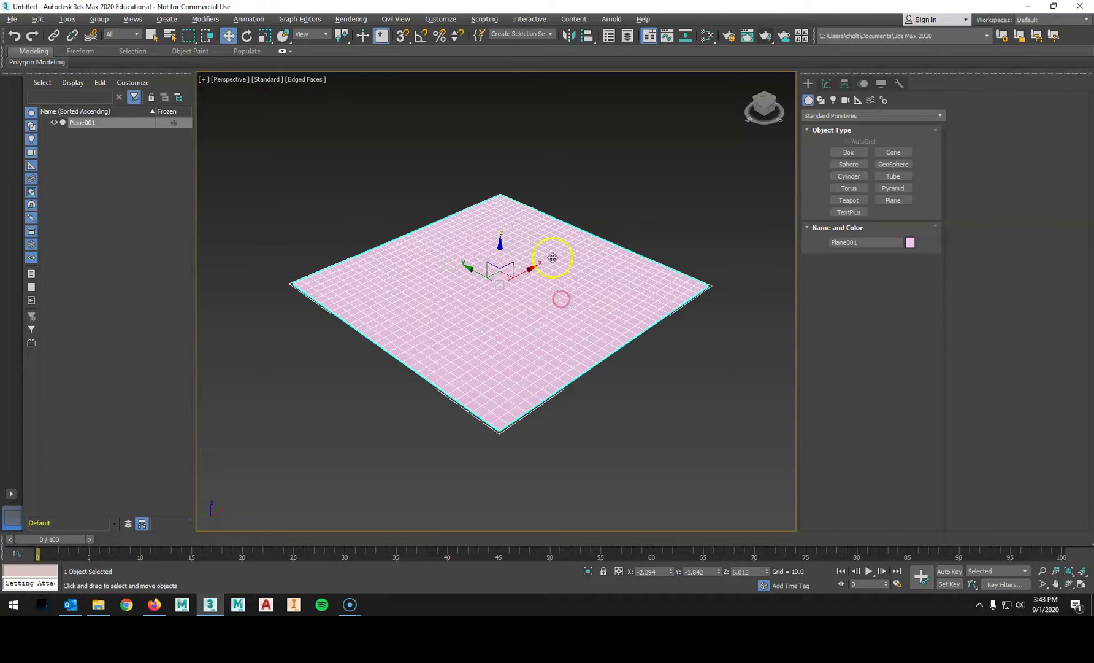
alt+middle_drag(553, 258, 363, 190)
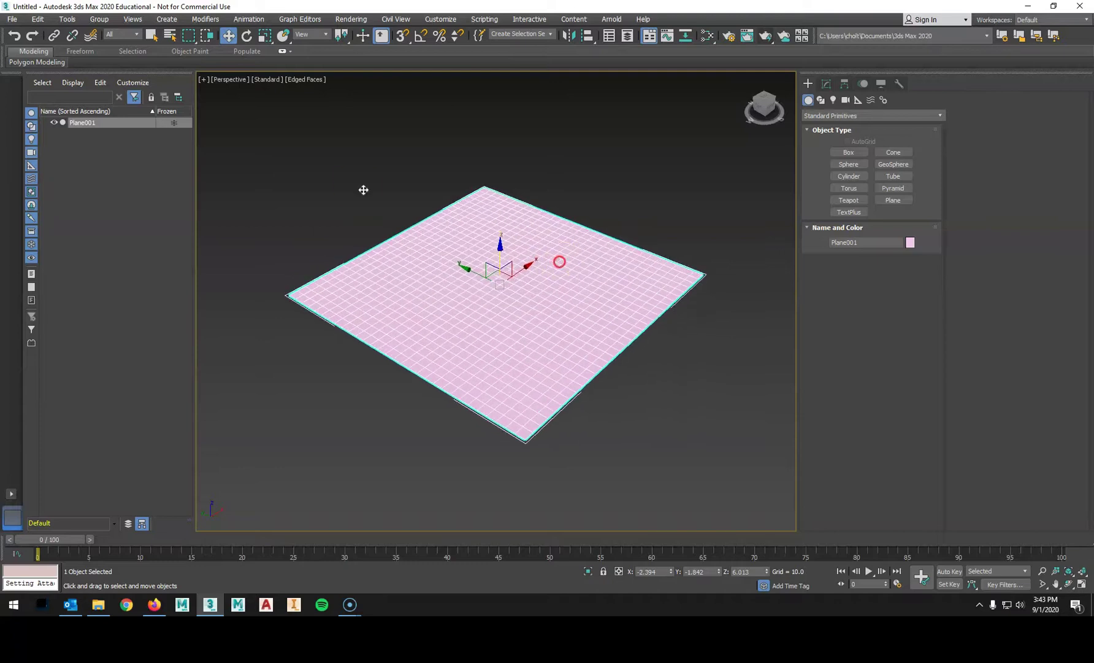
- Create Sphere001 at the plane's right corner and Teapot001 near its near-left edge
click(854, 164)
drag(700, 313, 715, 320)
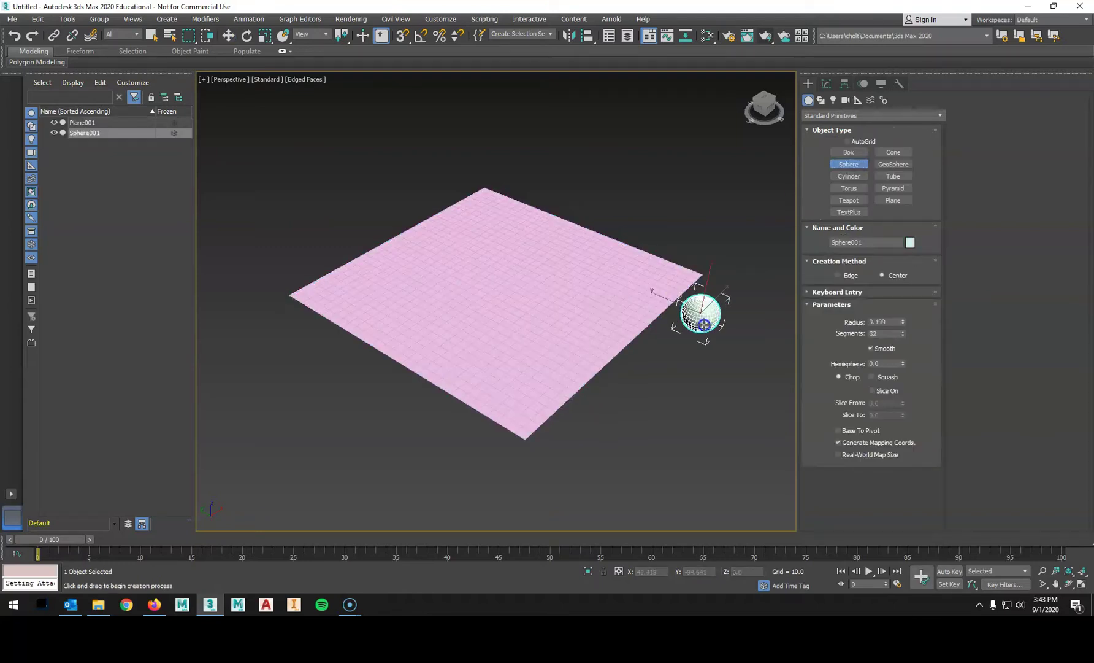
click(850, 200)
drag(415, 401, 437, 390)
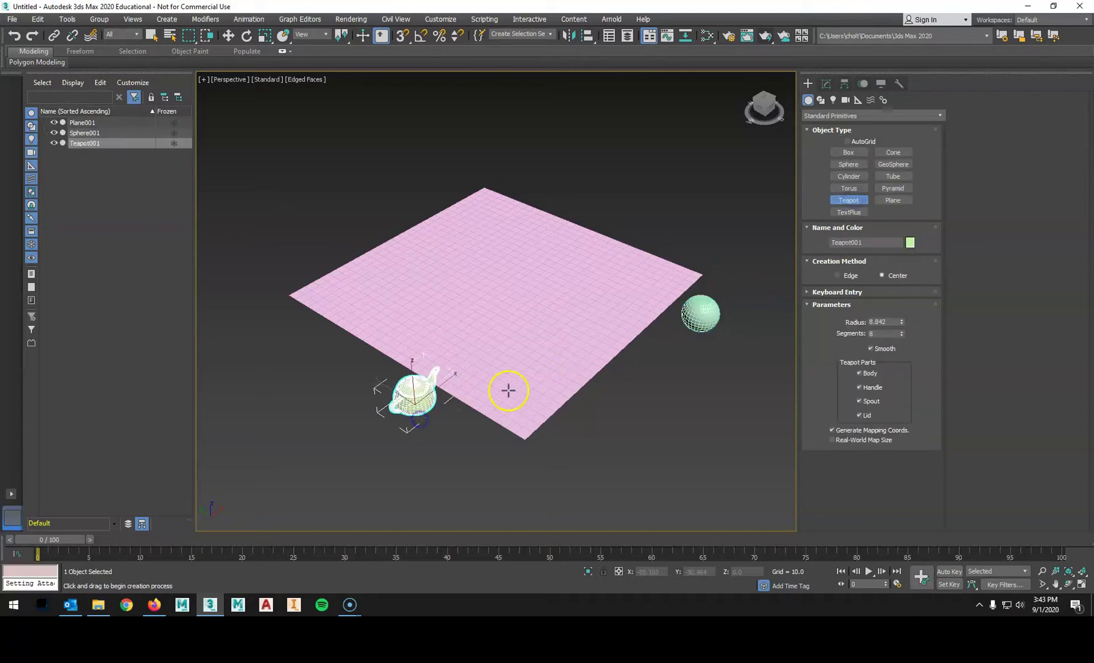
right_click(670, 275)
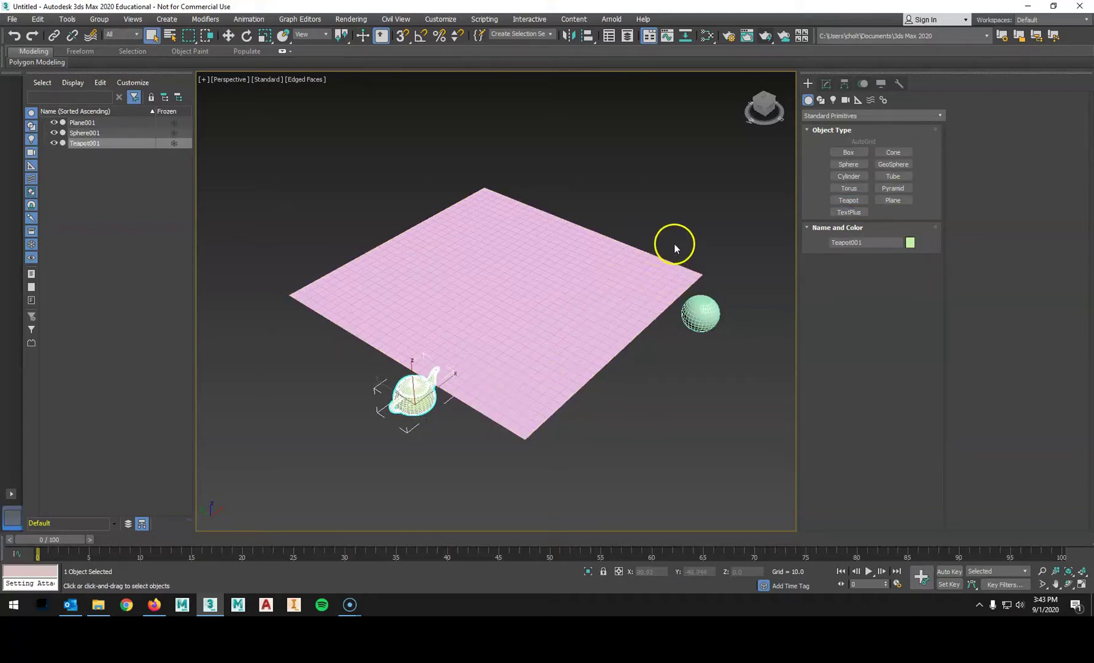
- Apply Animation > Constraints > Attachment Constraint to the selected teapot
click(250, 20)
click(258, 83)
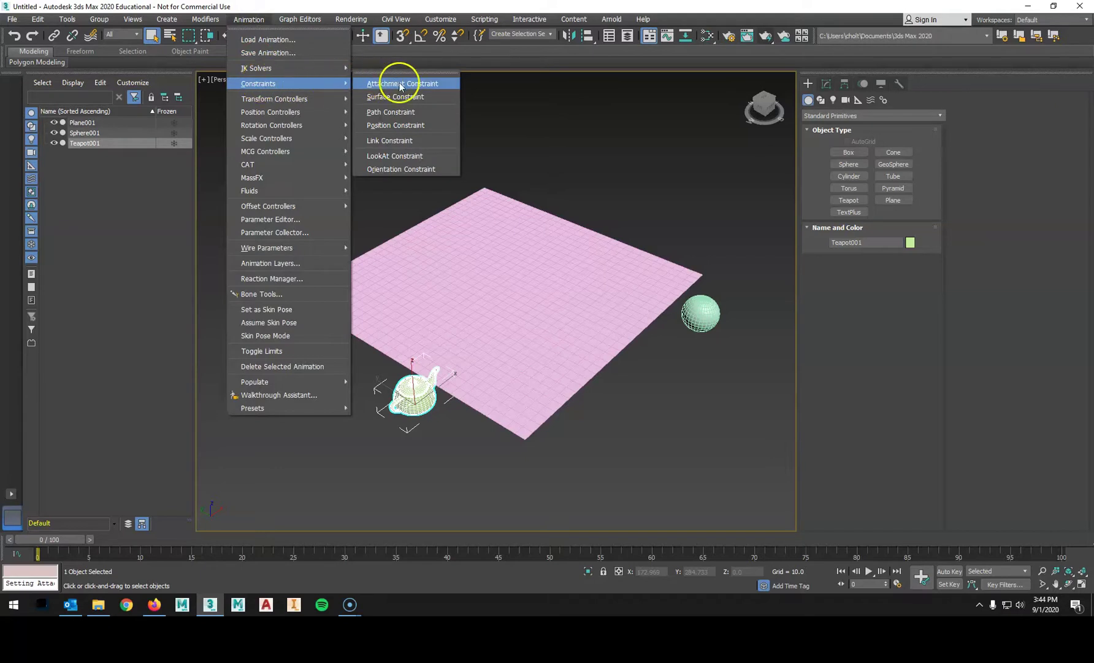
click(425, 89)
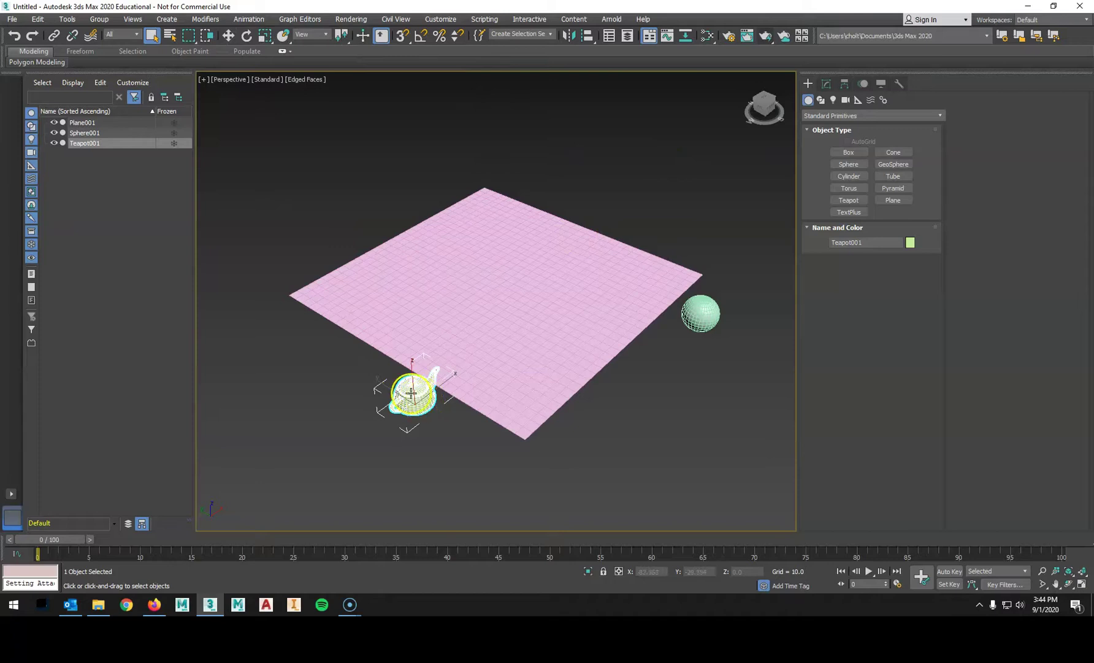
click(213, 21)
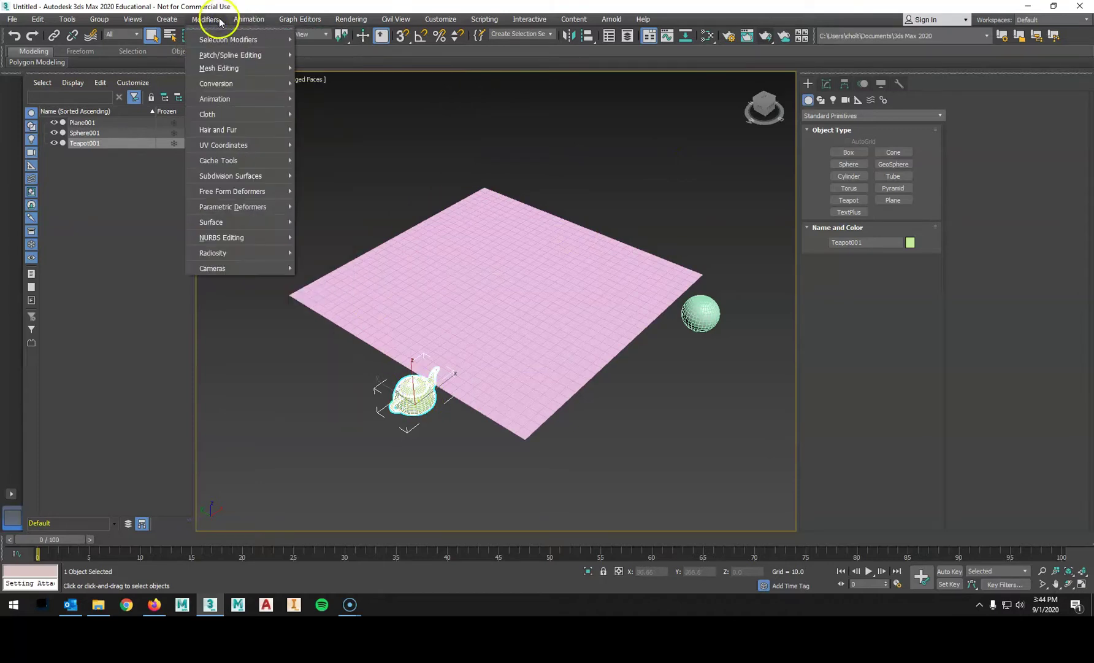
mouse_move(234, 21)
mouse_move(276, 84)
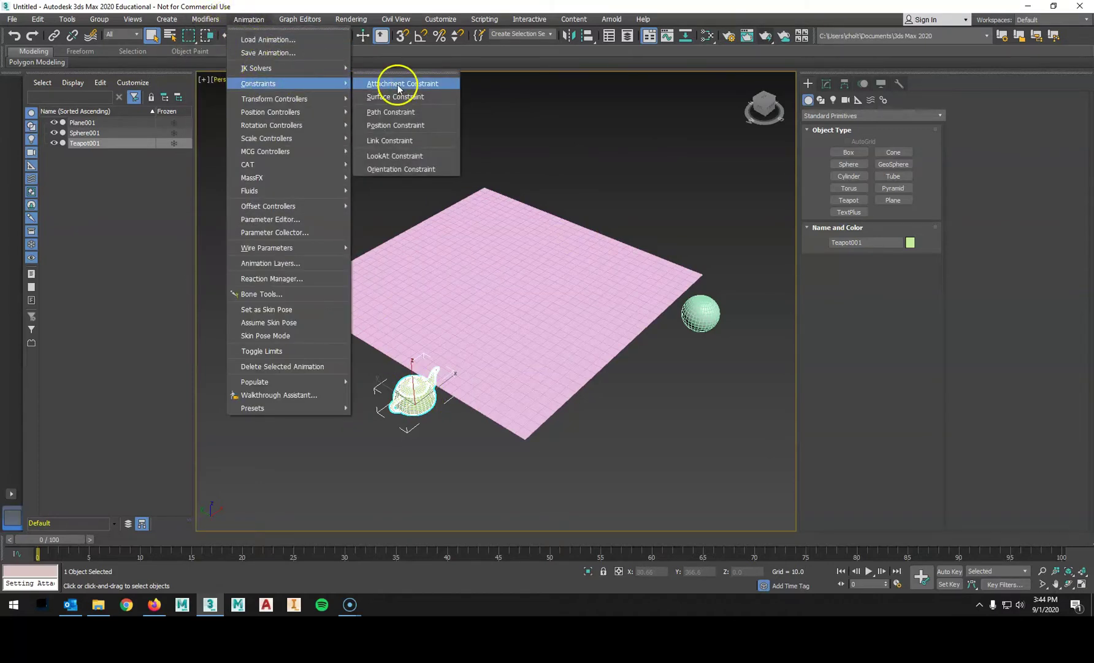
click(398, 85)
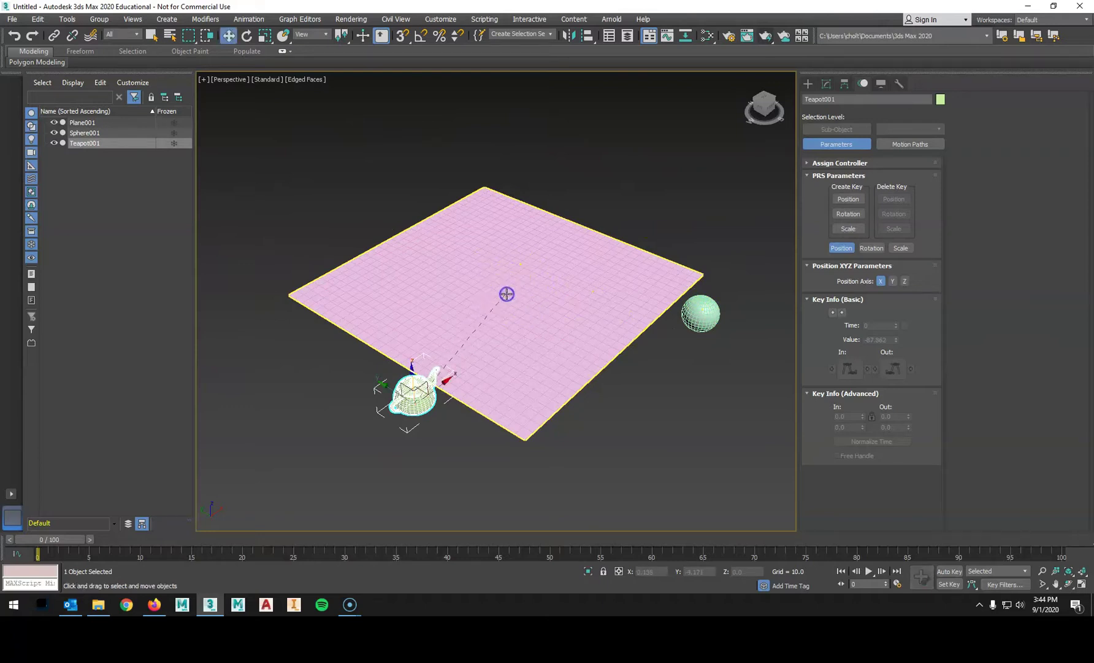
- Attach the teapot to Plane001, slide it left of centre, and set Tension 0, Continuity 20.2, Bias 23.7
click(508, 294)
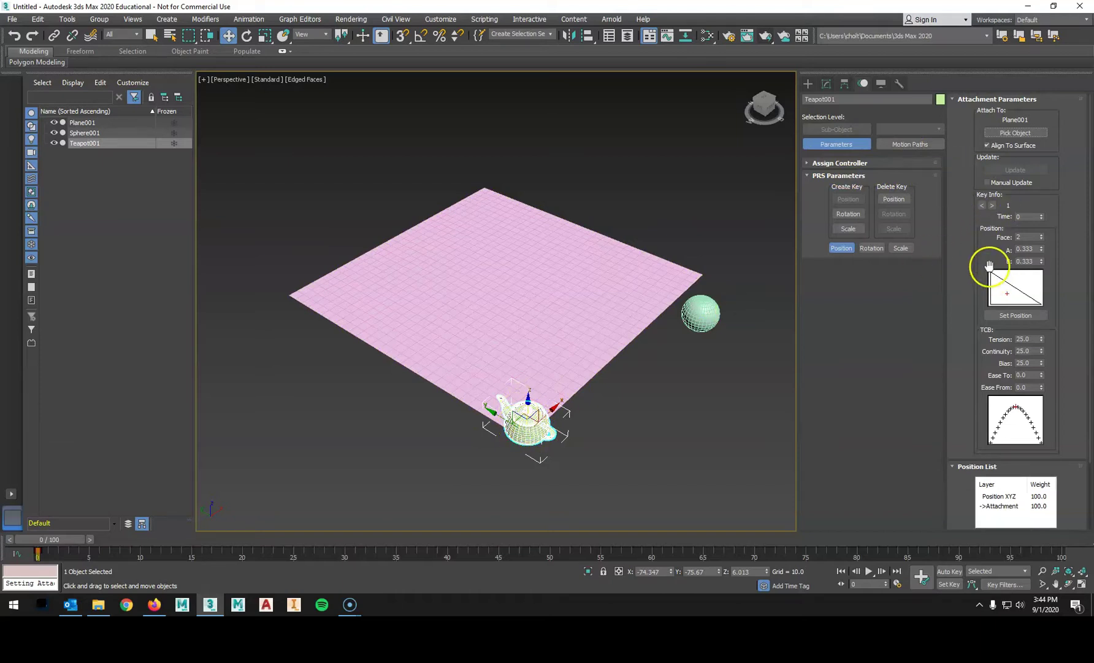
click(1014, 315)
drag(562, 298, 416, 307)
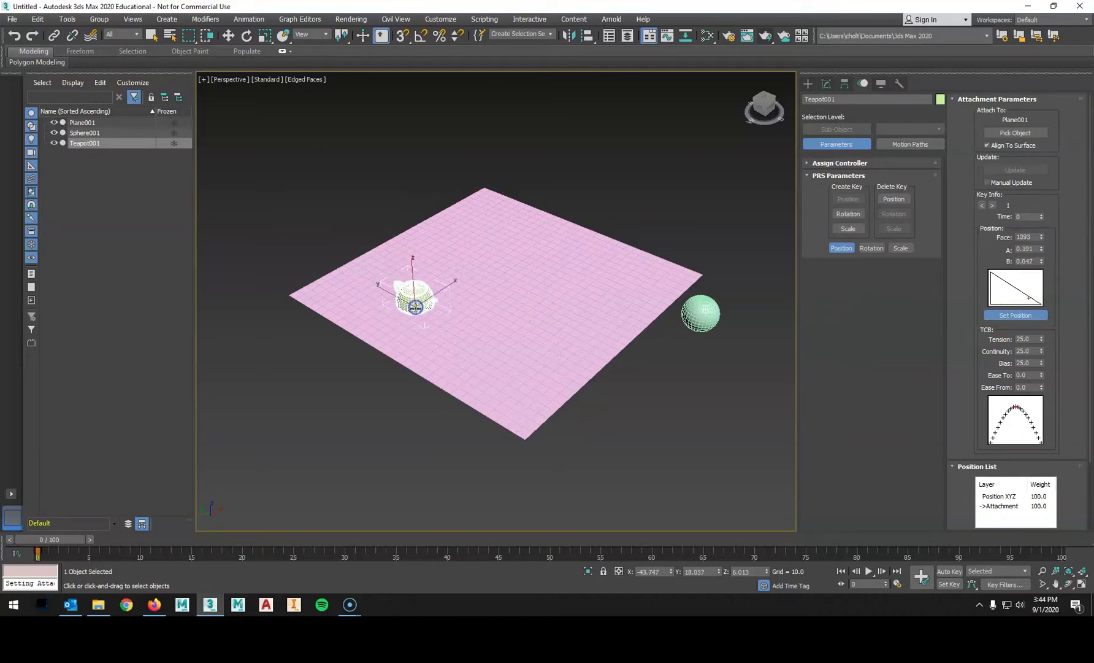
click(1024, 316)
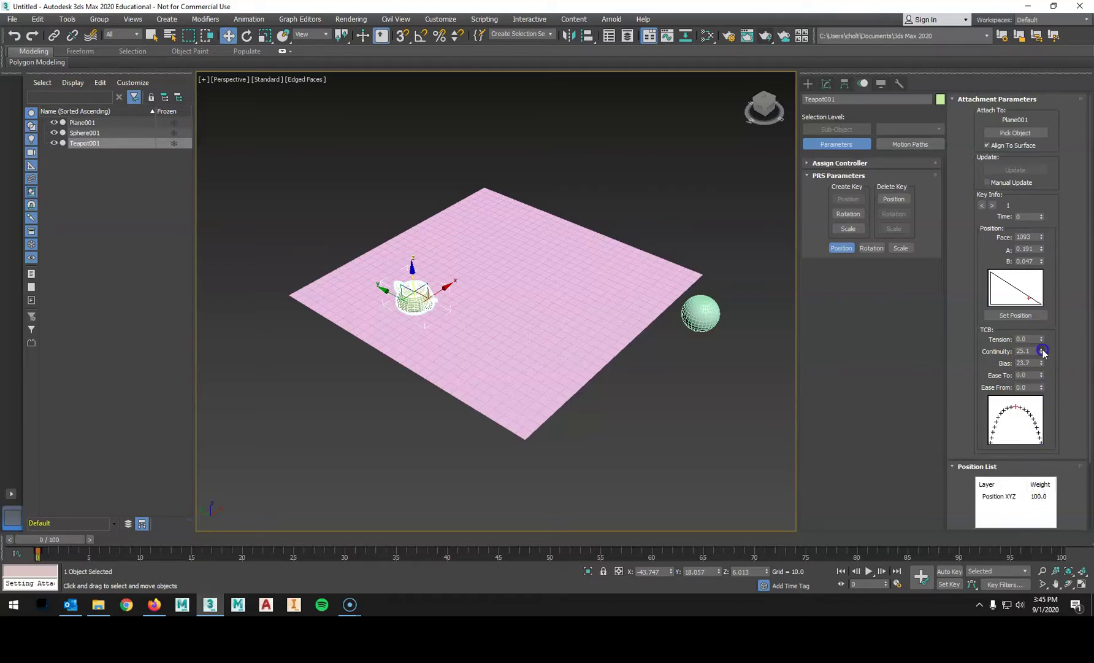
drag(1041, 351, 1044, 375)
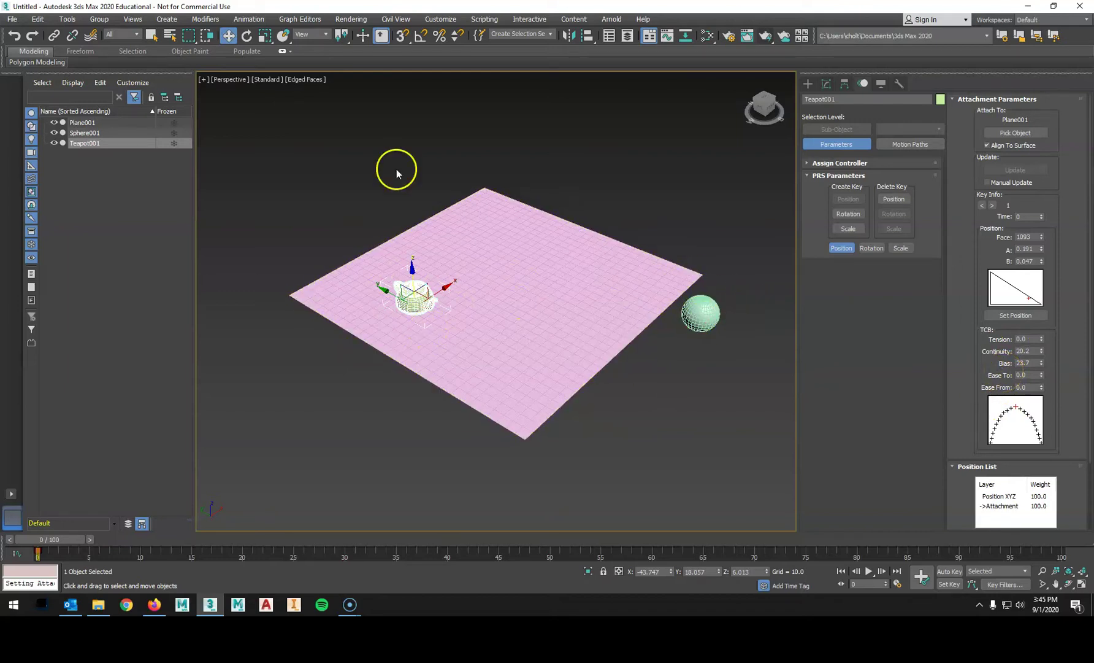
- Give Sphere001 an Attachment Constraint targeting Plane001
click(713, 322)
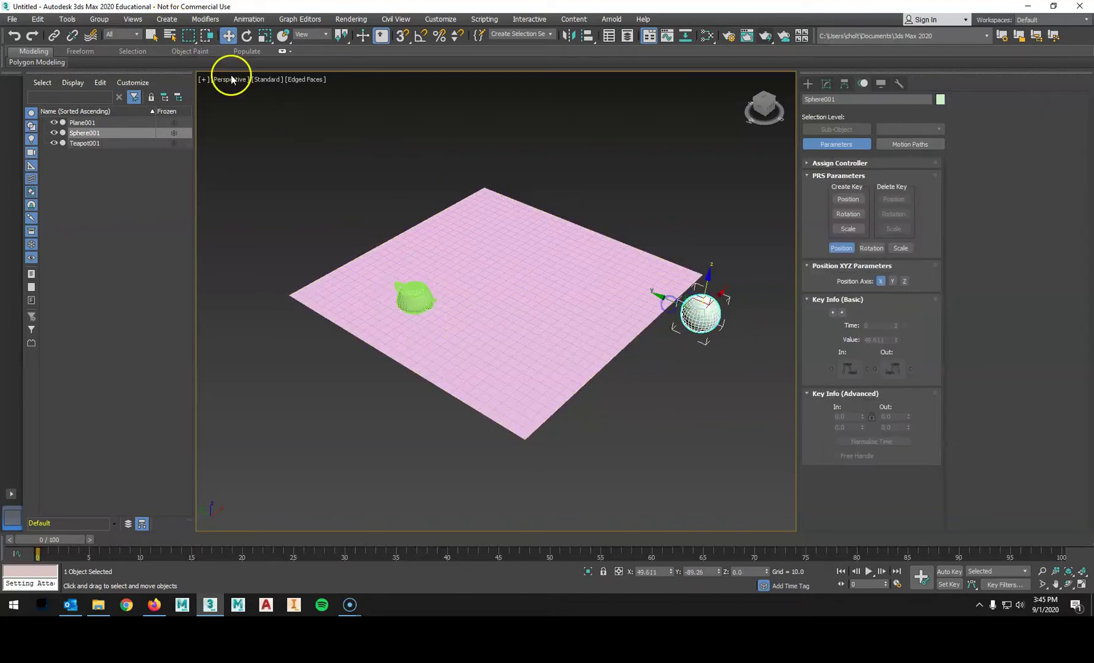
click(205, 19)
click(231, 19)
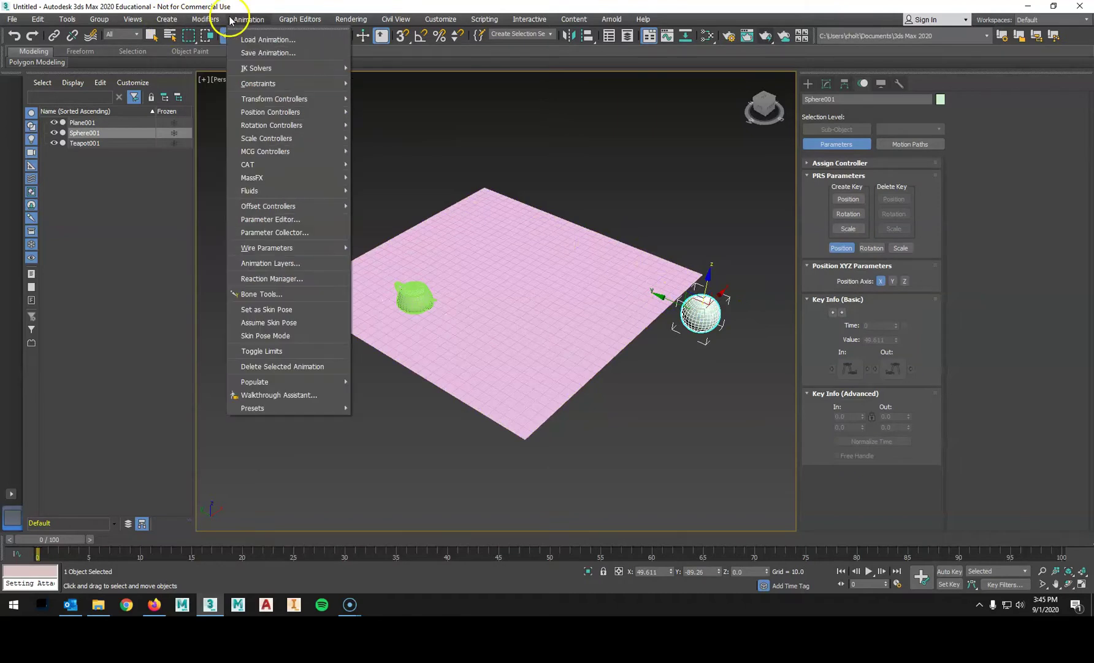
mouse_move(261, 84)
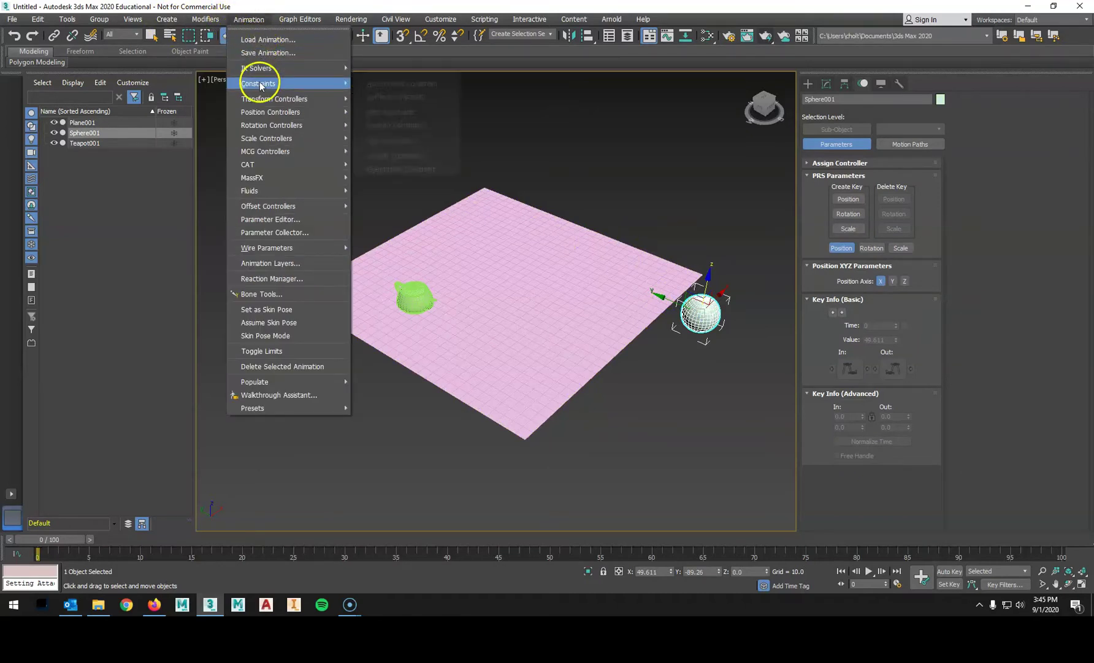
click(399, 83)
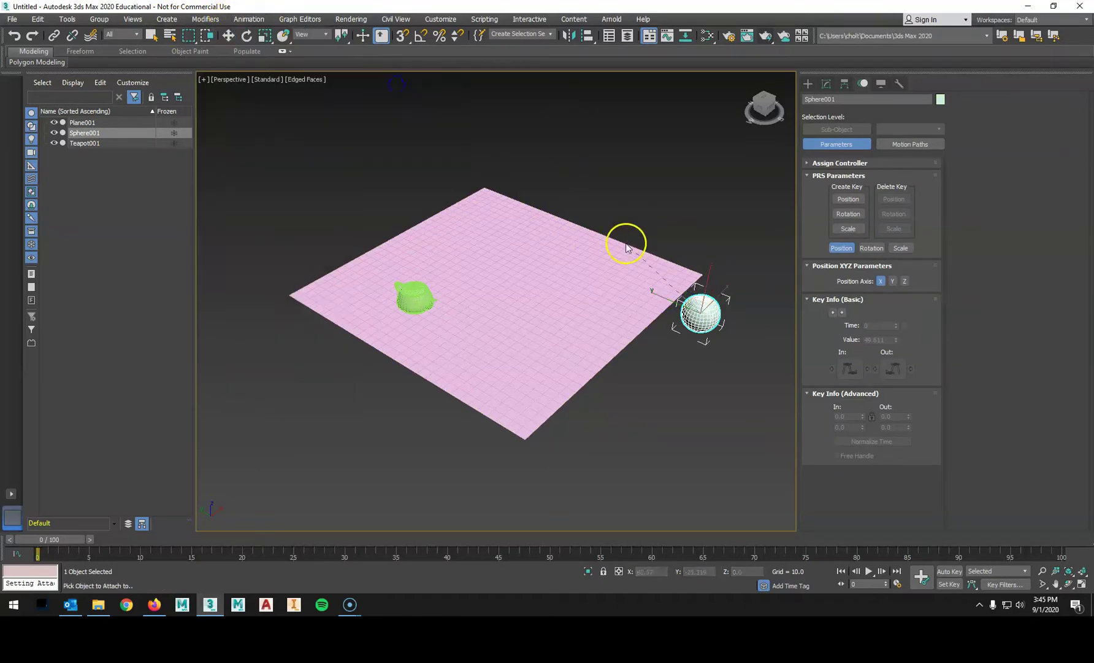
click(571, 266)
- Set the sphere's position on the plane near its centre, at face 384
click(1016, 315)
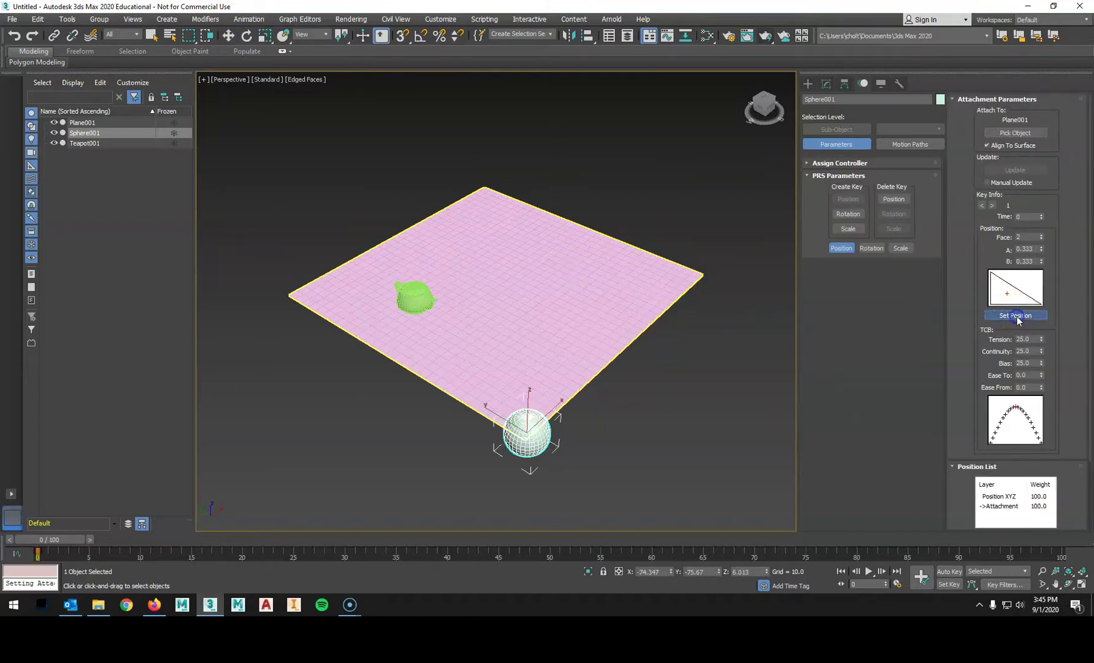
drag(569, 297, 582, 275)
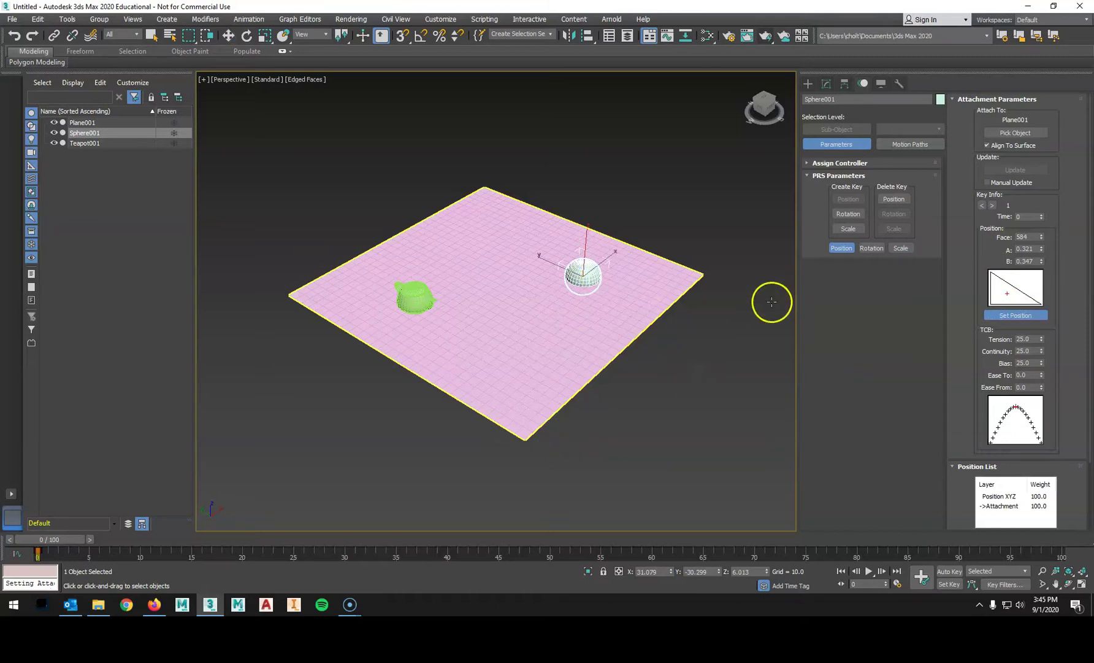
click(1017, 315)
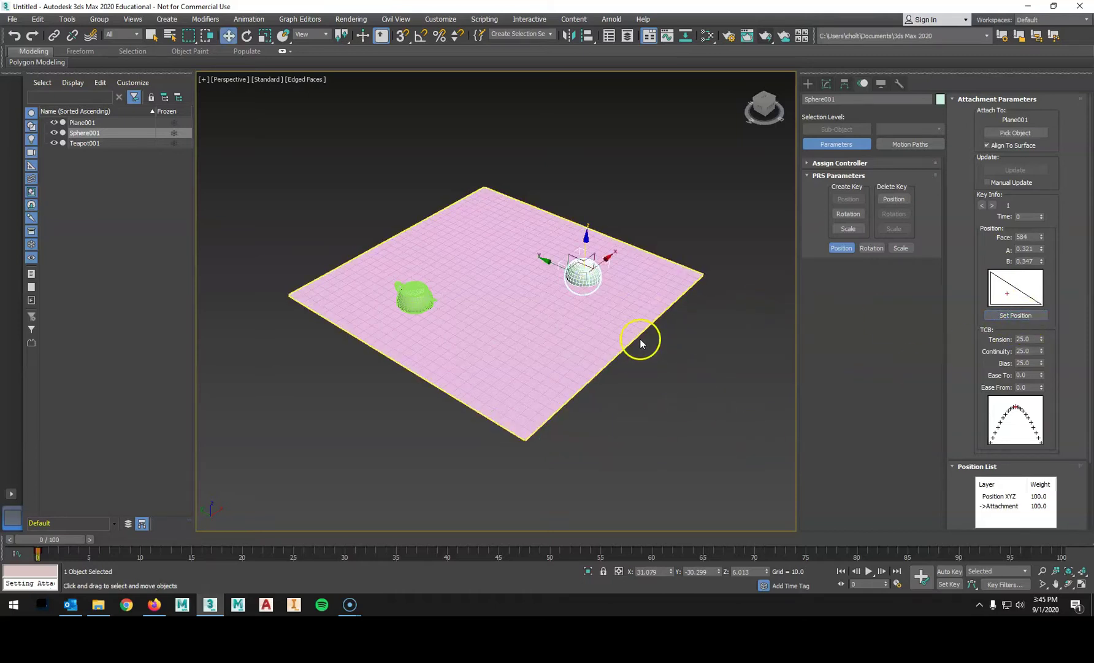
click(558, 383)
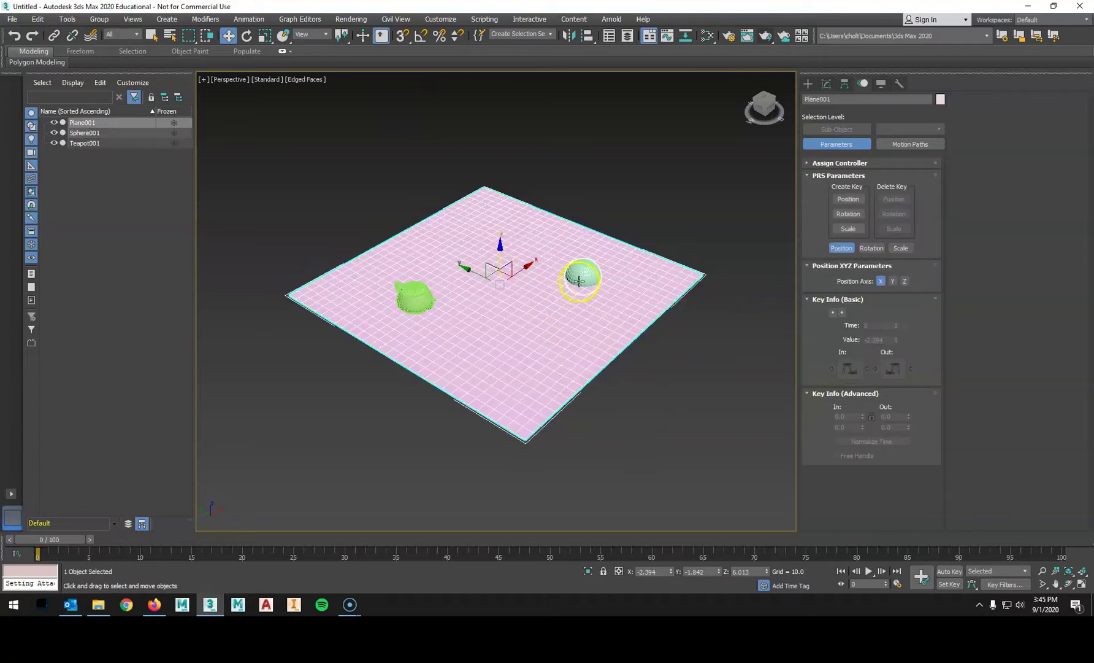
- Raise the sphere slightly along the Z axis so it sits on the plane
click(581, 272)
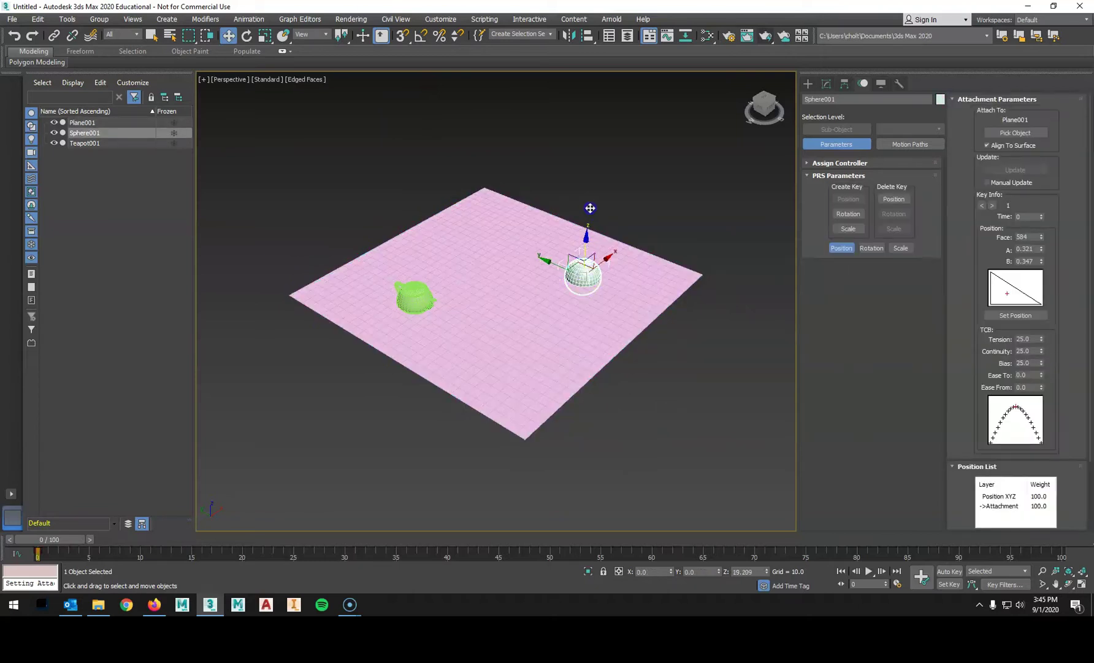
click(586, 237)
click(606, 258)
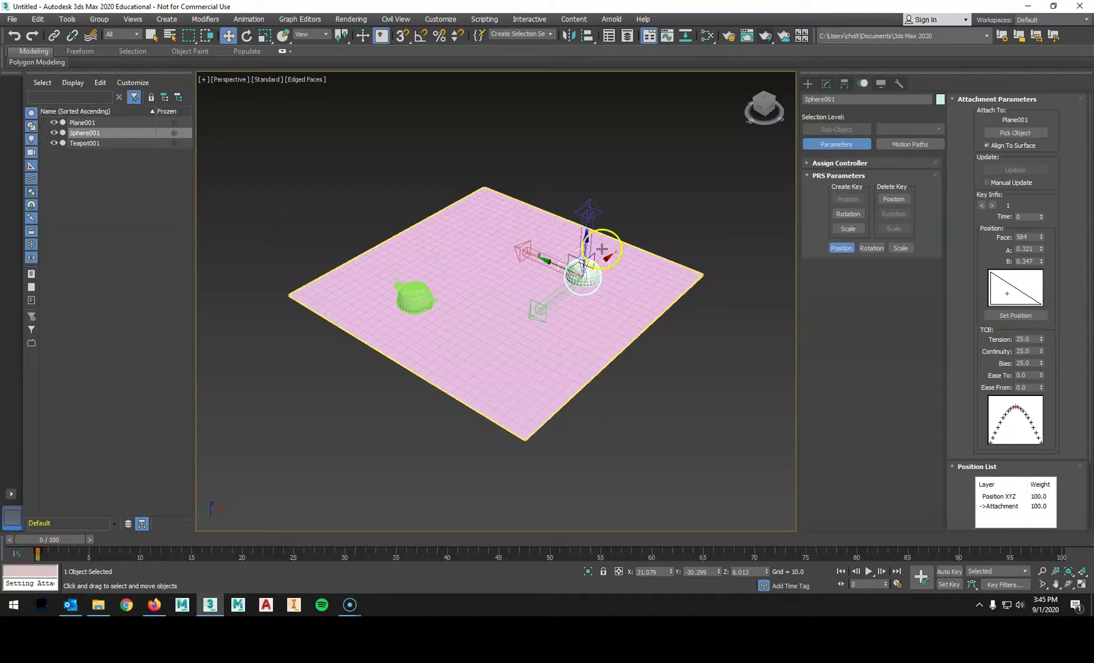
click(586, 238)
drag(588, 232, 592, 235)
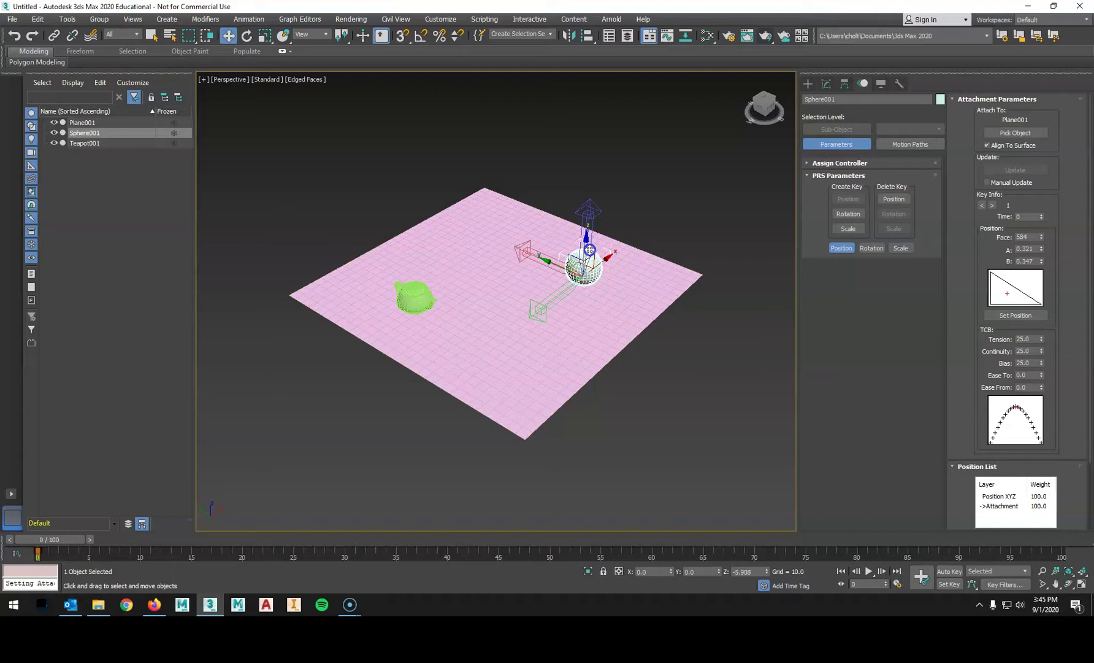
- Raise the teapot onto the plane's surface and orbit to check both objects from the side
click(415, 290)
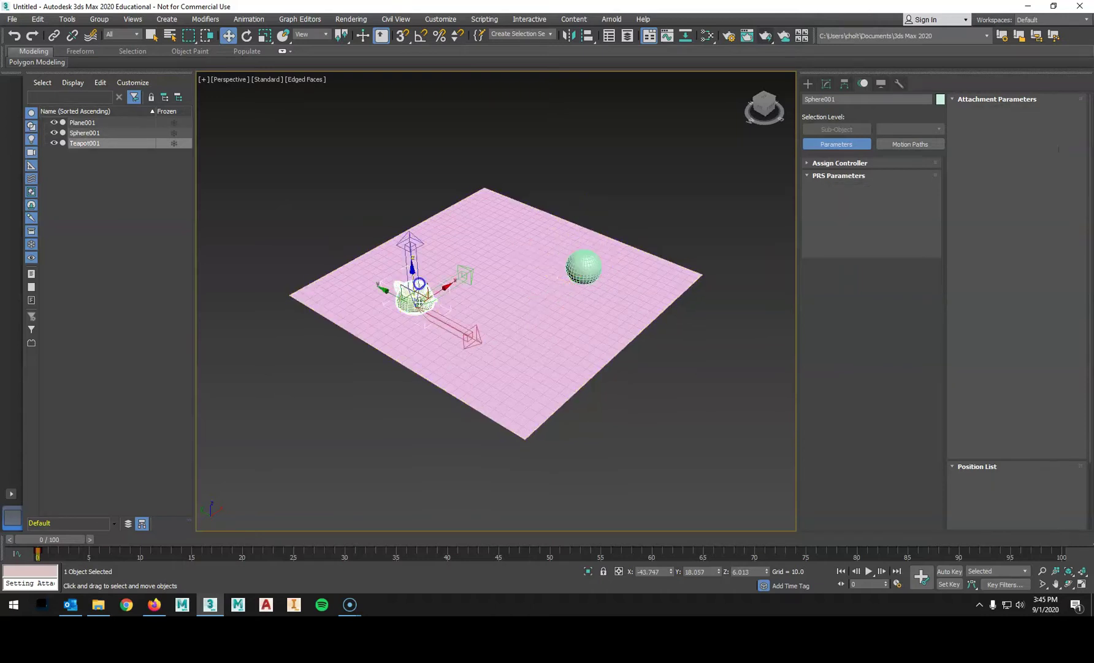
drag(412, 273, 412, 264)
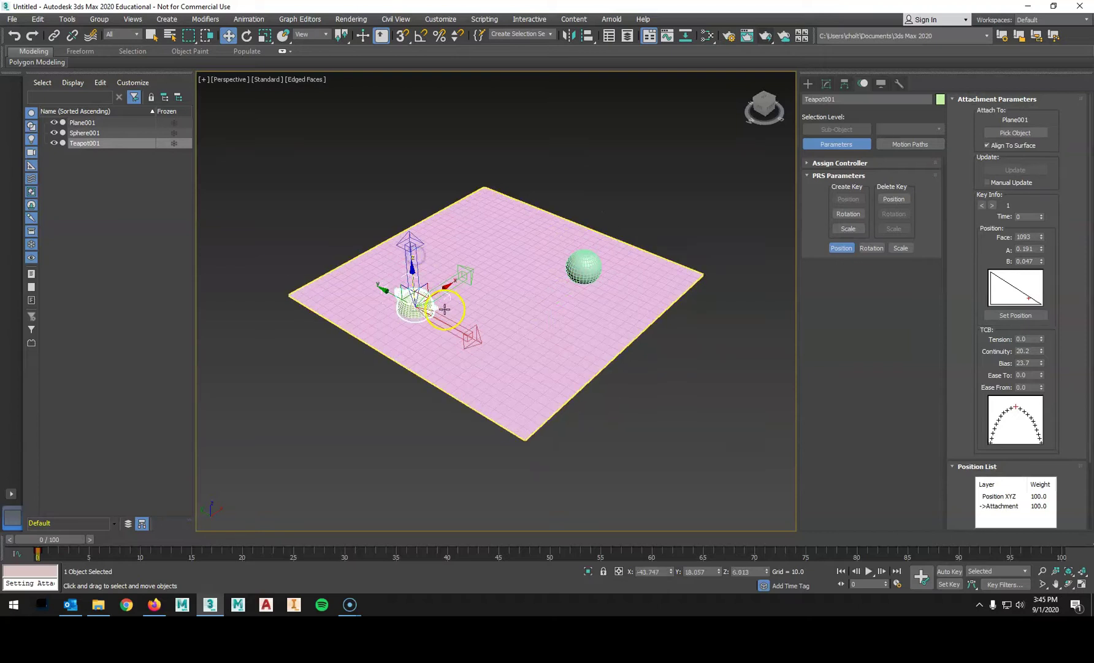
click(417, 302)
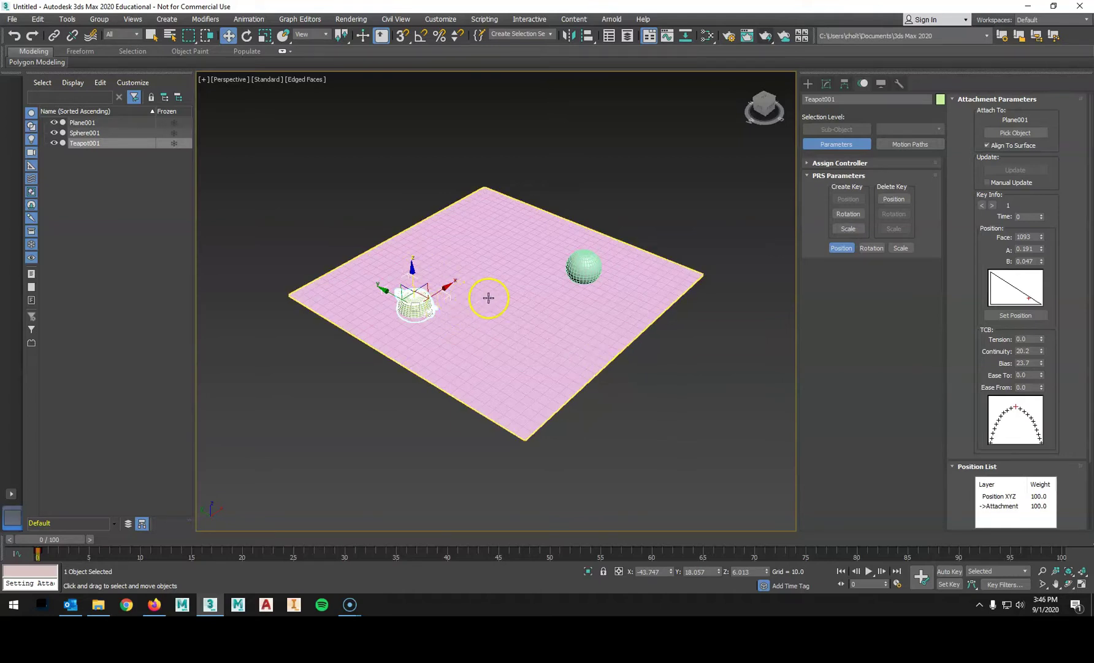
alt+middle_drag(489, 298, 511, 298)
alt+middle_drag(451, 315, 414, 323)
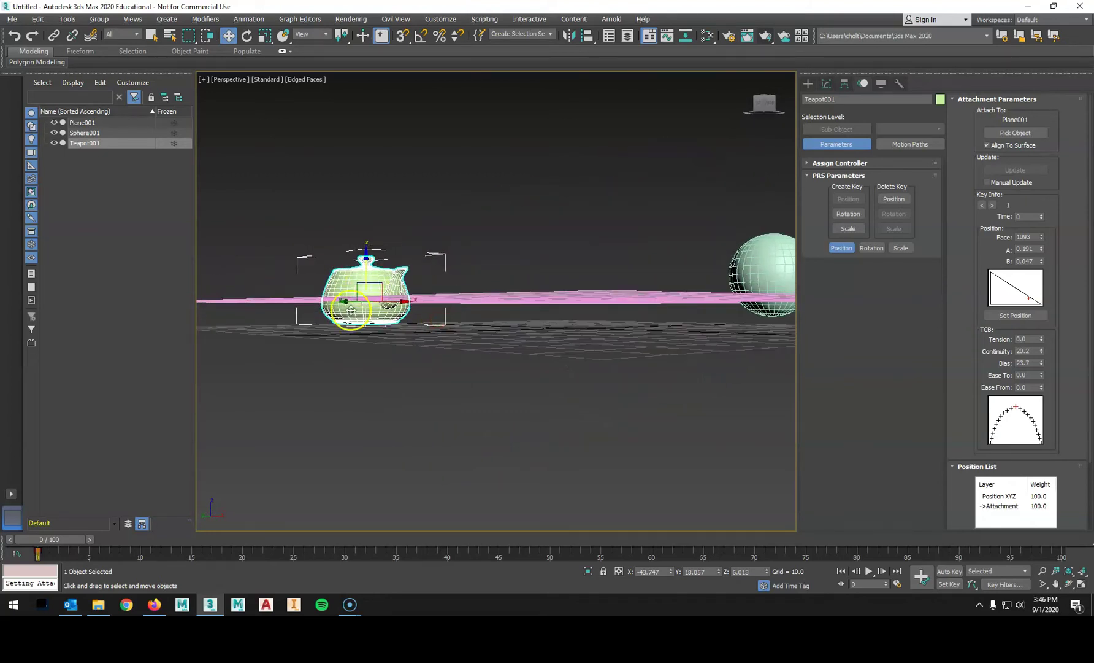
middle_drag(618, 352, 543, 347)
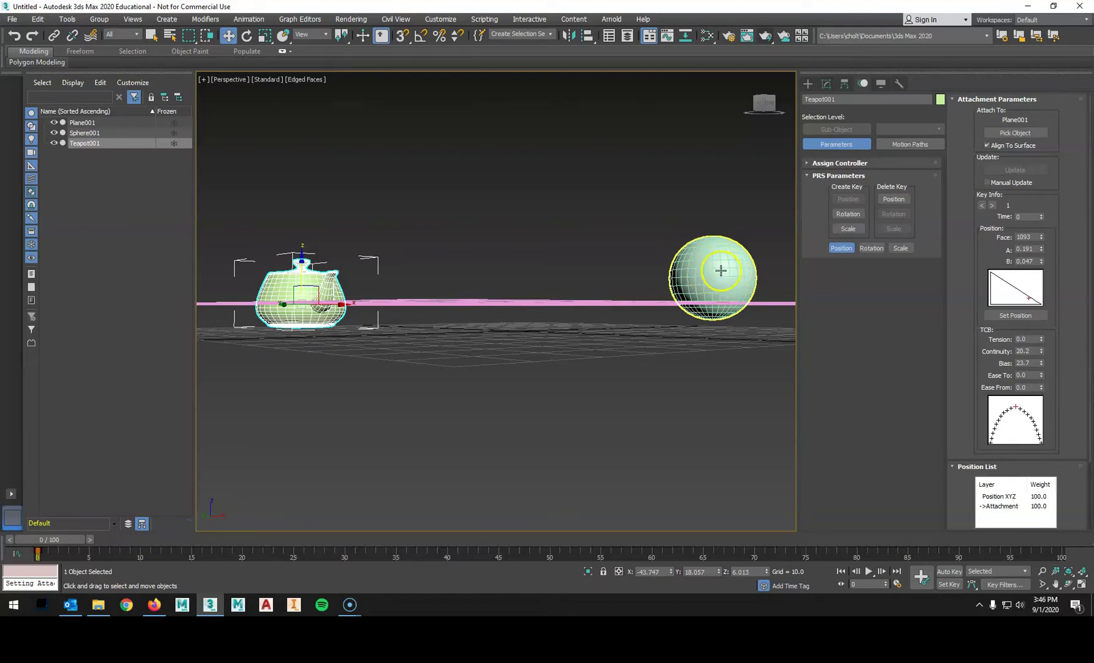
alt+middle_drag(720, 299, 558, 325)
- Lower Plane001 below the home grid and scroll the Modify panel's Modifier List toward Ripple
click(557, 326)
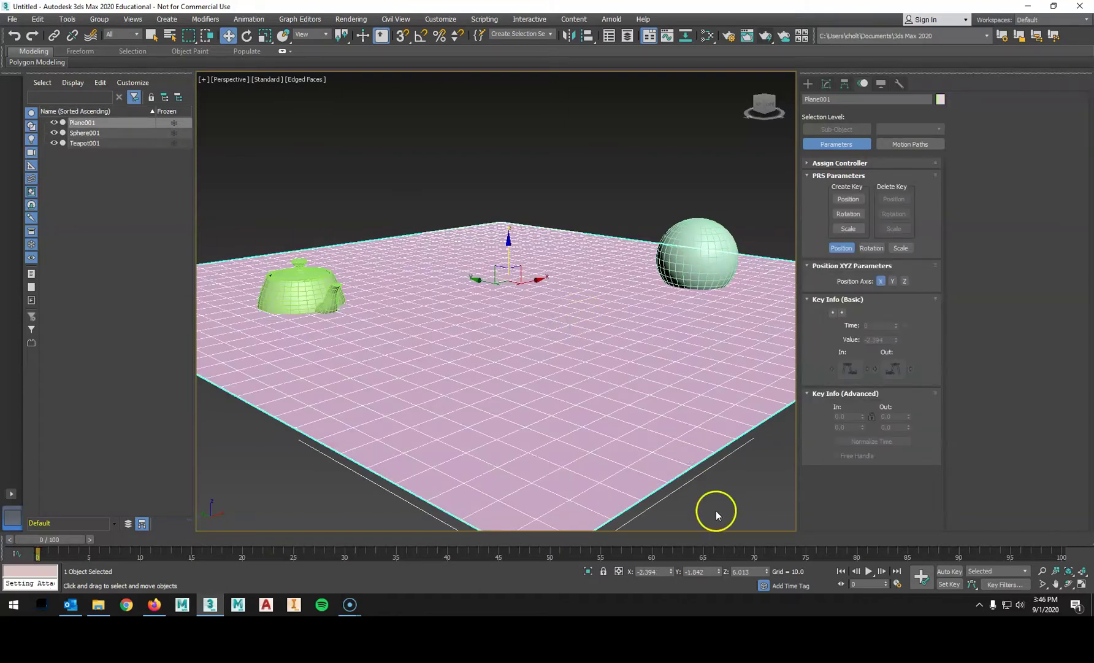
scroll(611, 460, down, 3)
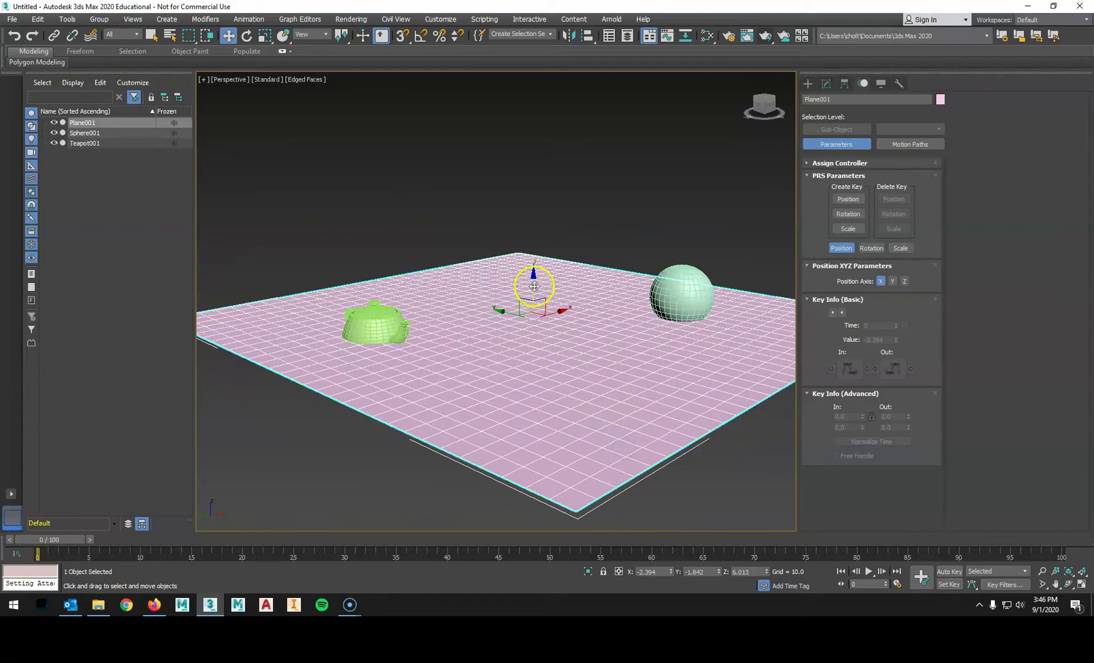
drag(535, 285, 556, 254)
click(824, 82)
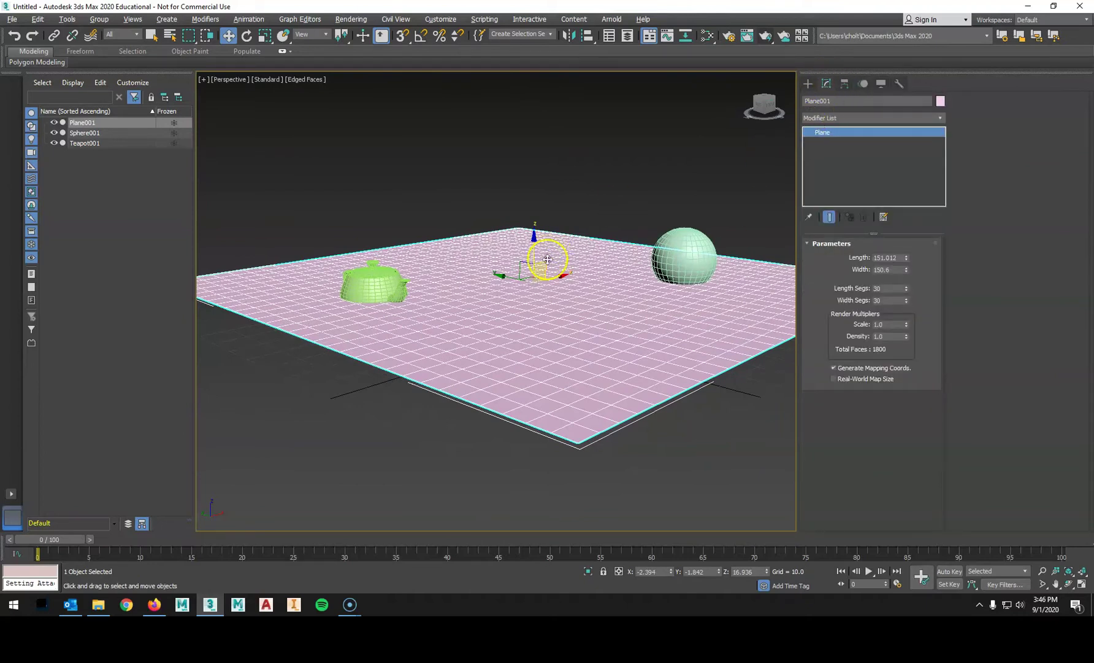
scroll(542, 256, up, 3)
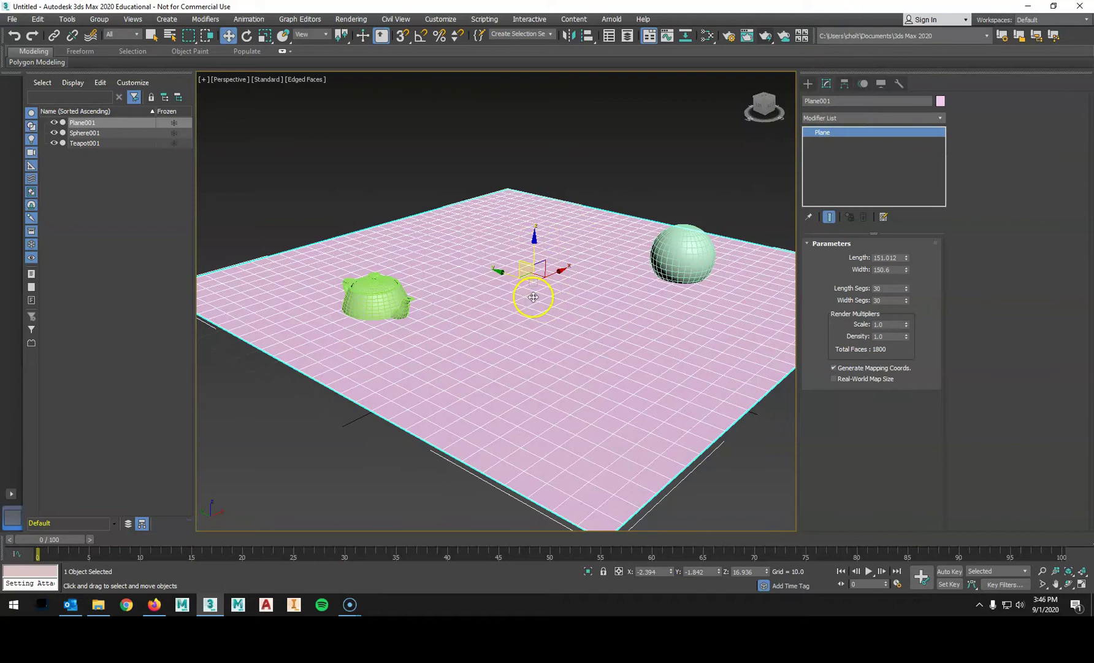
click(853, 117)
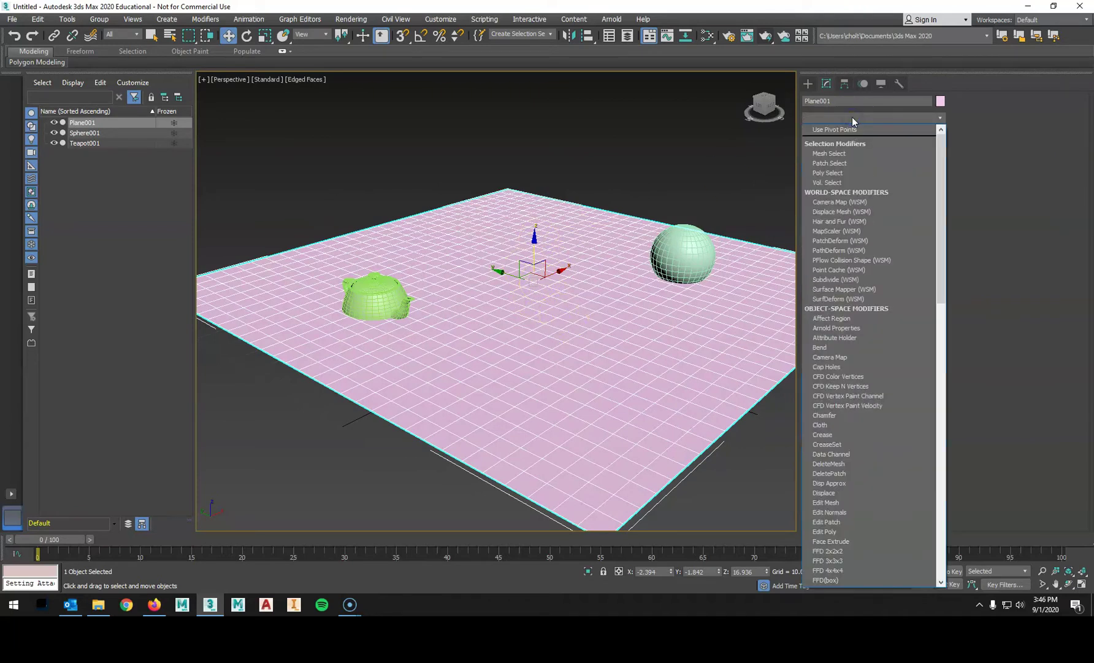
drag(942, 154, 933, 378)
- Add a Ripple modifier with Amplitude 1 2.28, Amplitude 2 1.59 and Wave Length 99.5
click(864, 343)
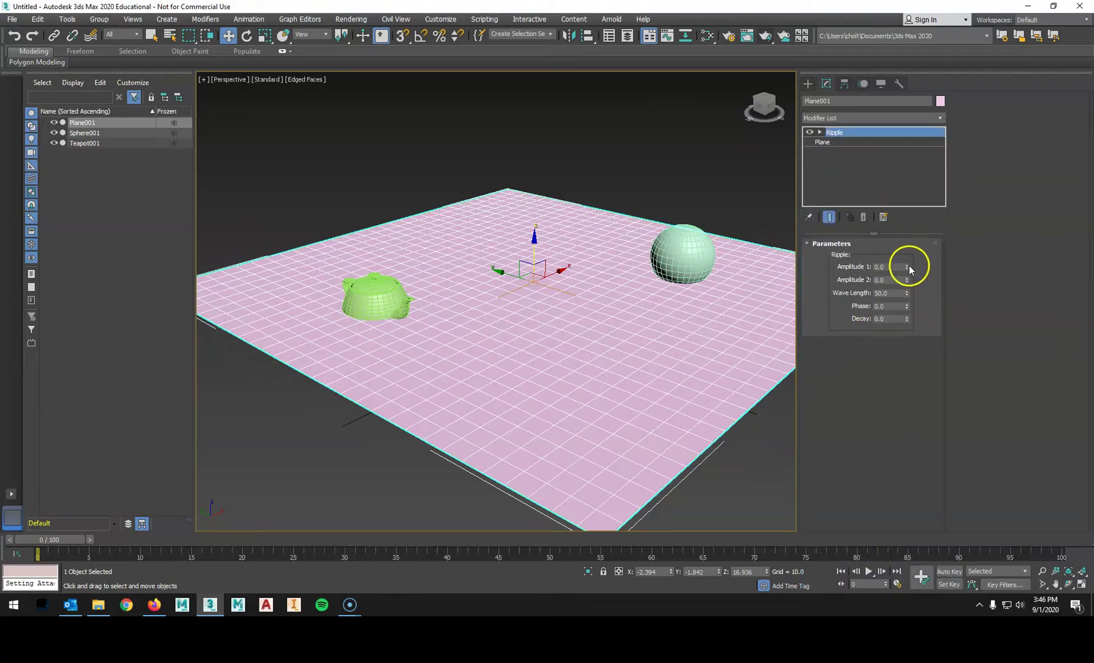
drag(906, 266, 911, 135)
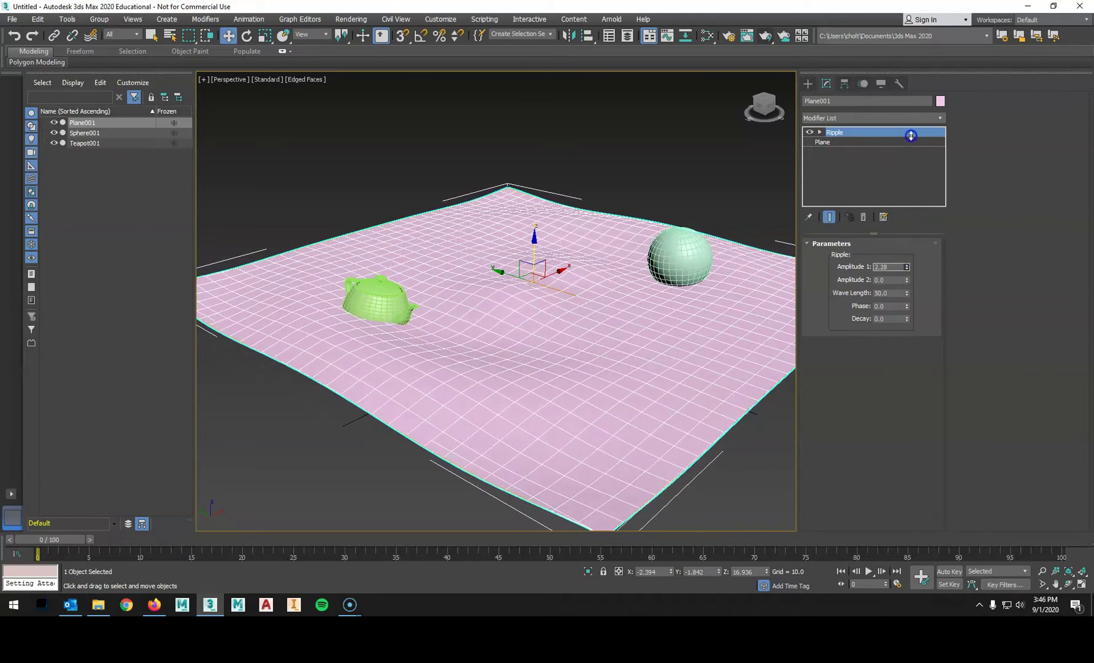
drag(909, 284, 921, 186)
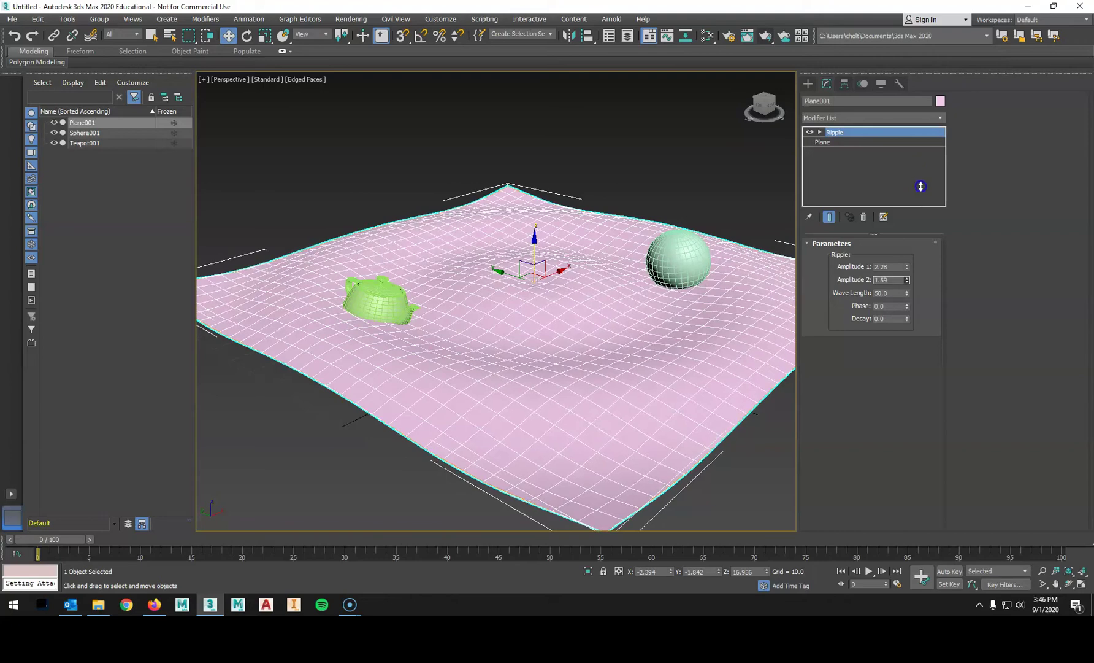
drag(908, 293, 907, 304)
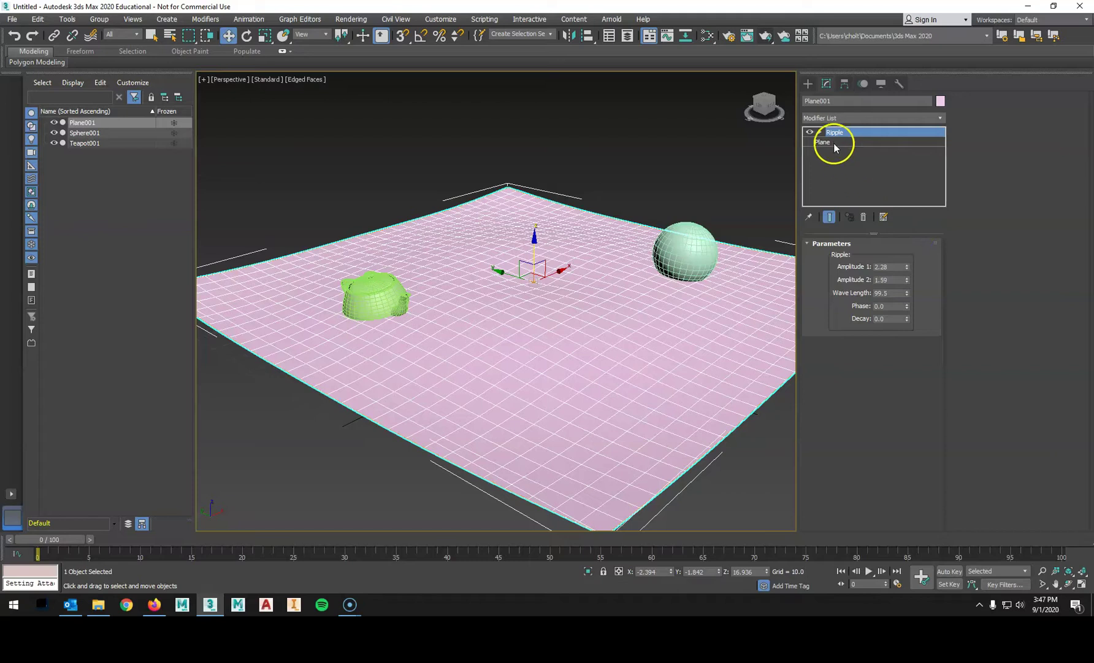
- Test a small Ripple Decay value, then leave Decay at 0.0
click(830, 217)
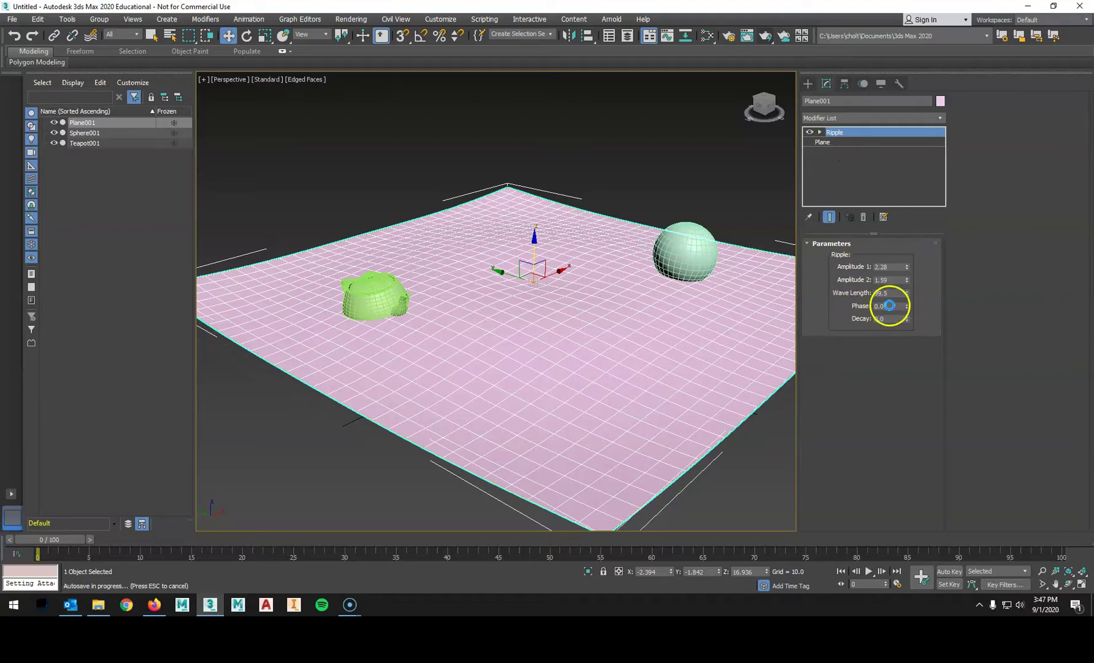
double_click(867, 307)
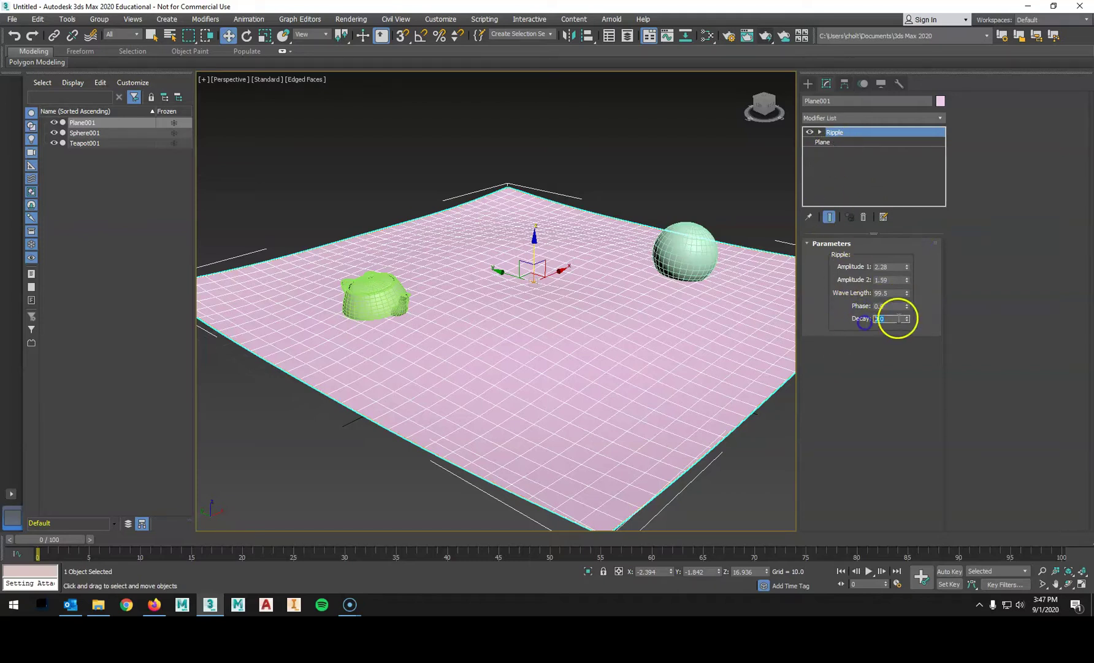
drag(908, 319, 910, 317)
- With Auto Key on, set the Ripple Phase to 0.0 and go to frame 100
click(950, 572)
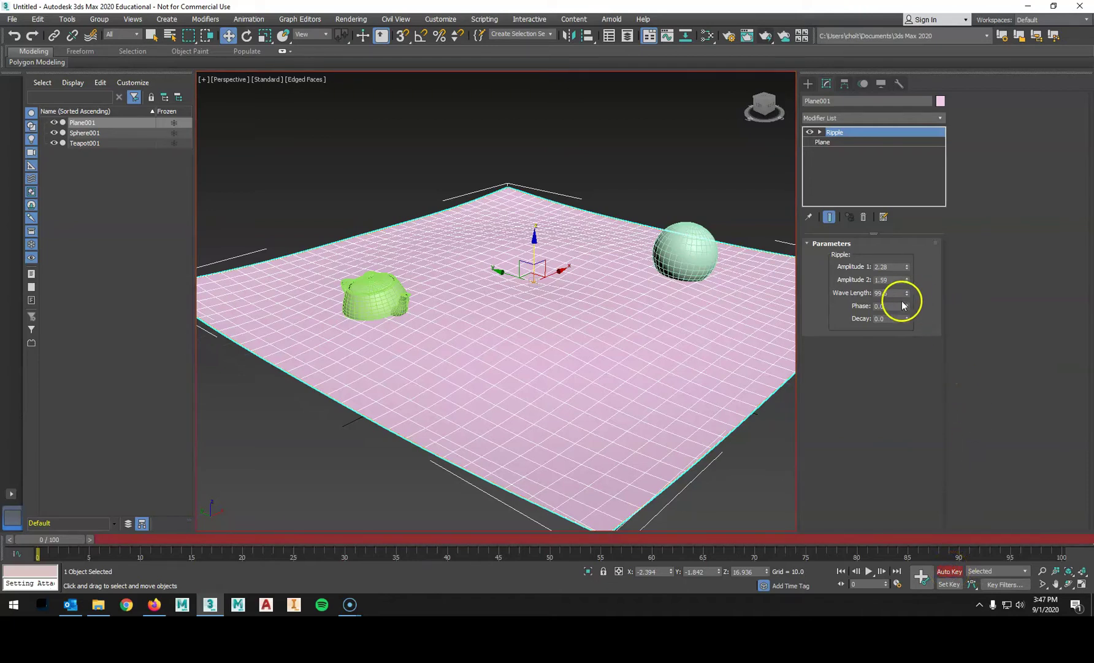
drag(905, 309, 908, 306)
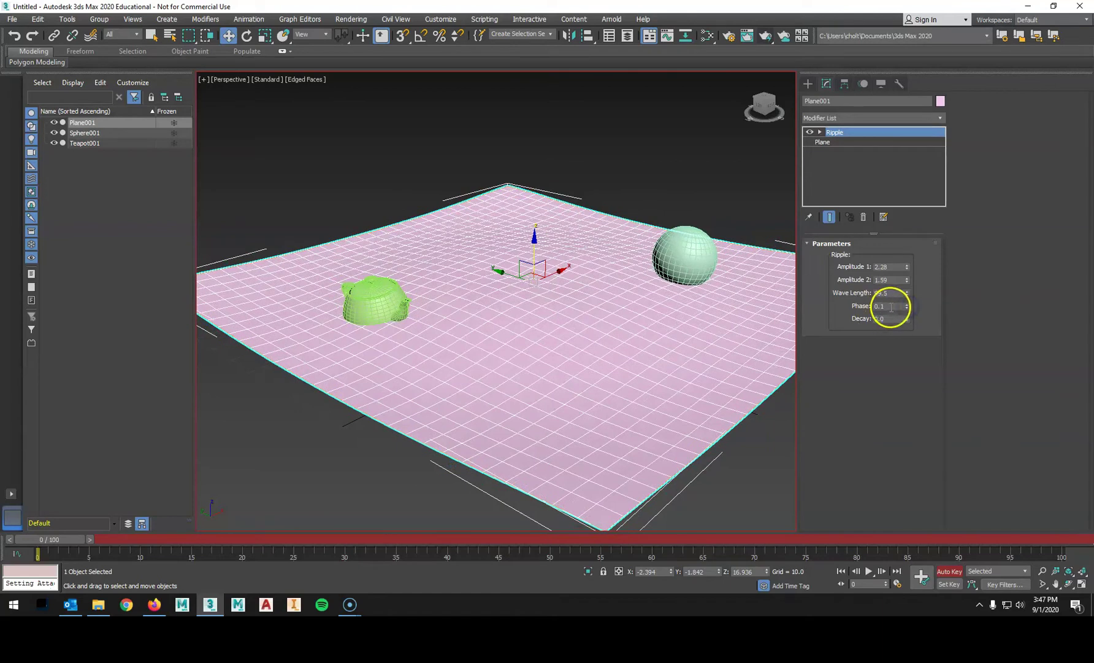
text(0)
key(Return)
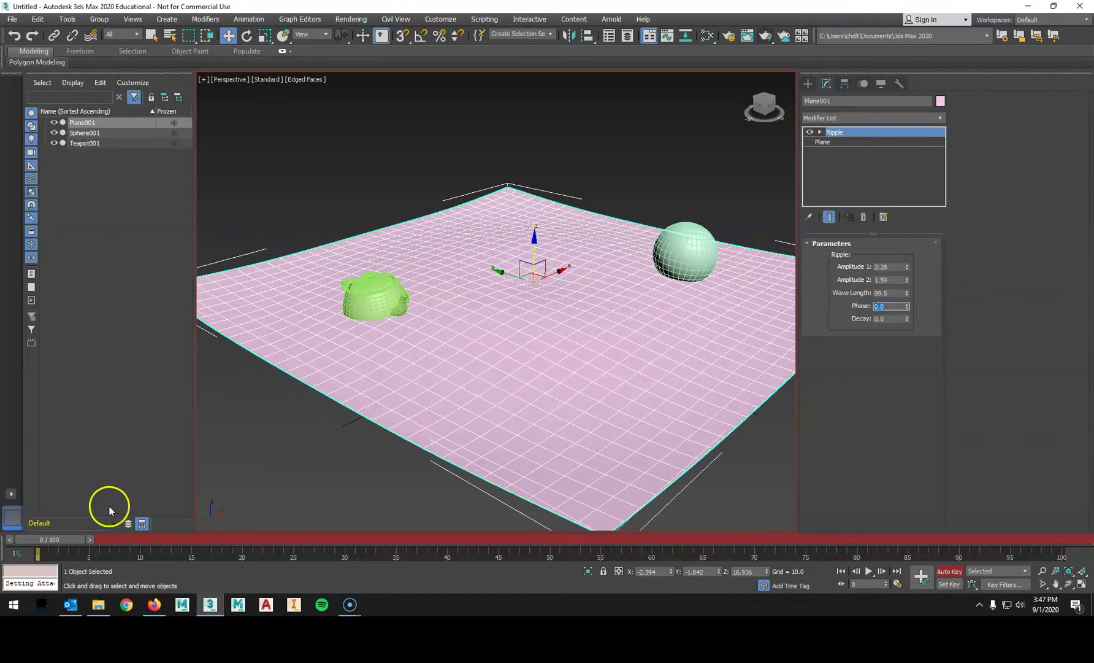
drag(56, 546, 1036, 518)
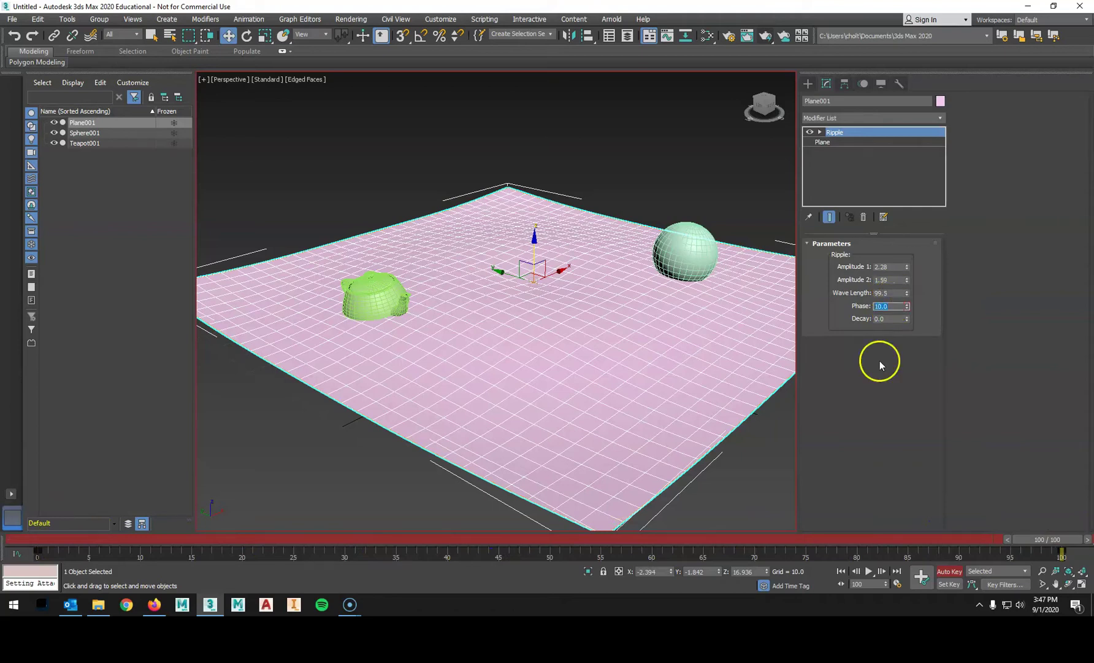
- Set Phase to 3.0 at frame 100 and play back the travelling waves
click(870, 570)
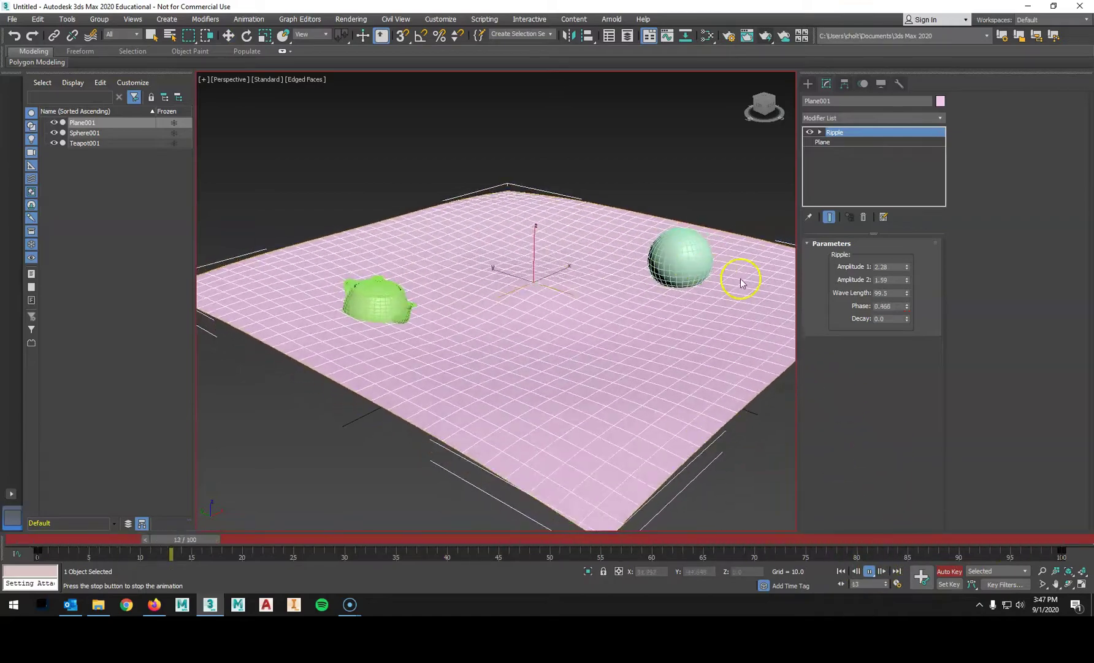
click(870, 571)
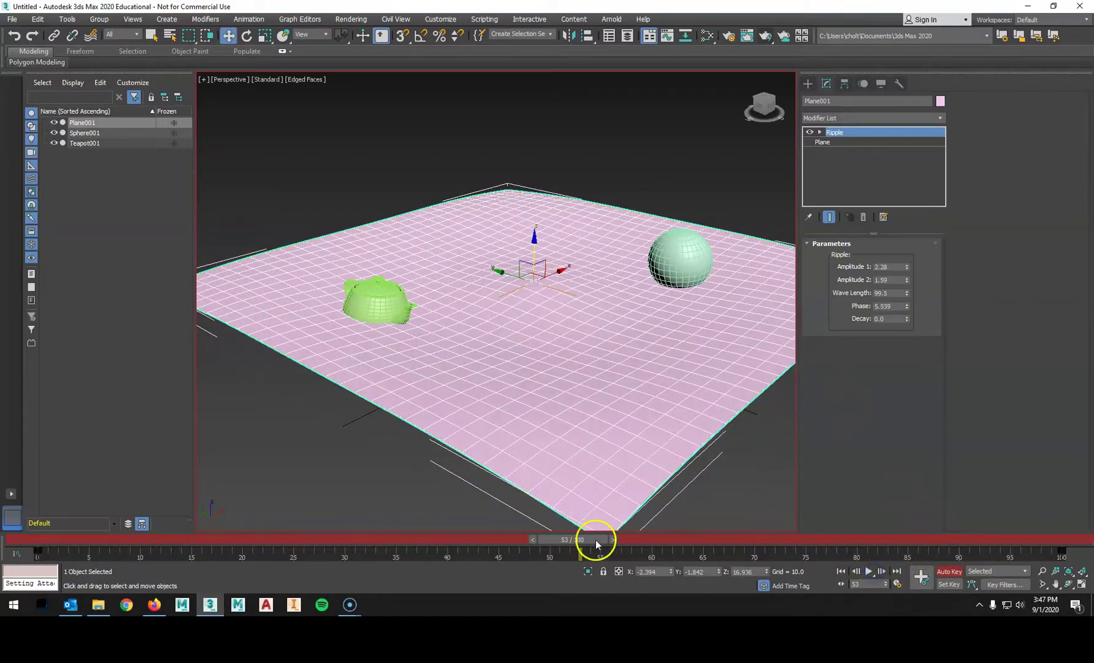
drag(599, 540, 1080, 539)
key(w)
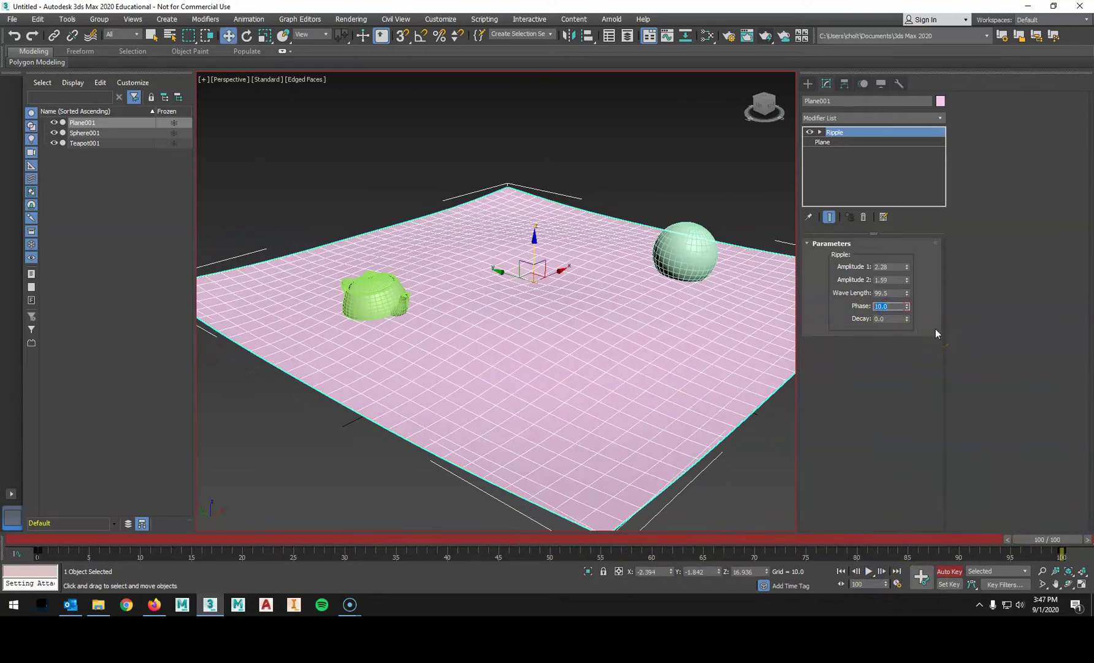
text(3)
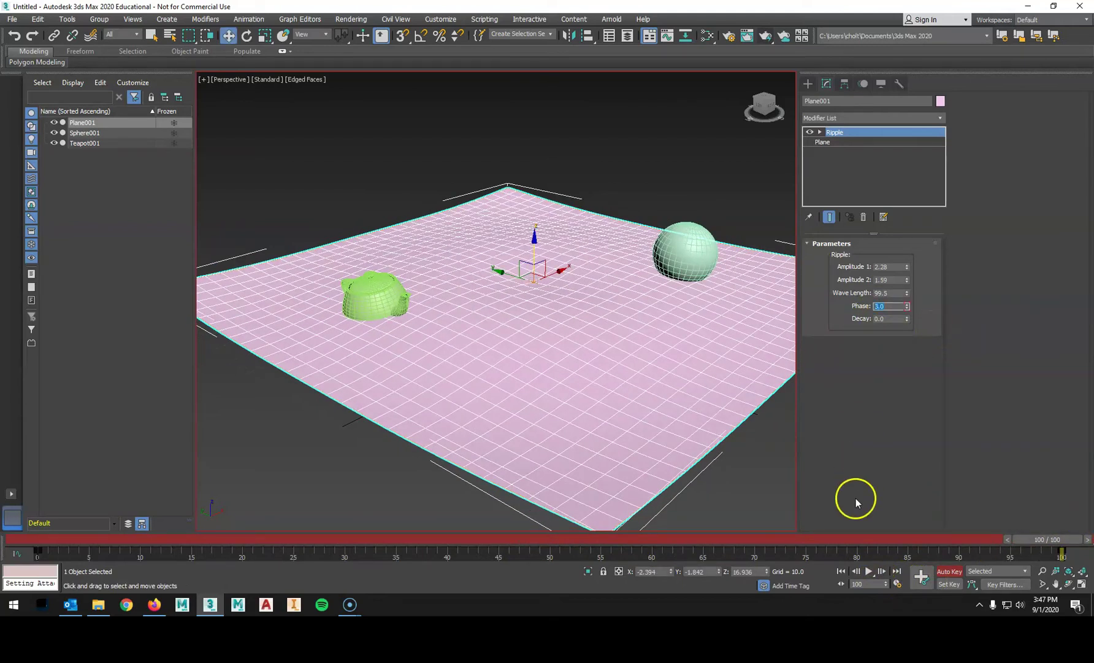
click(869, 570)
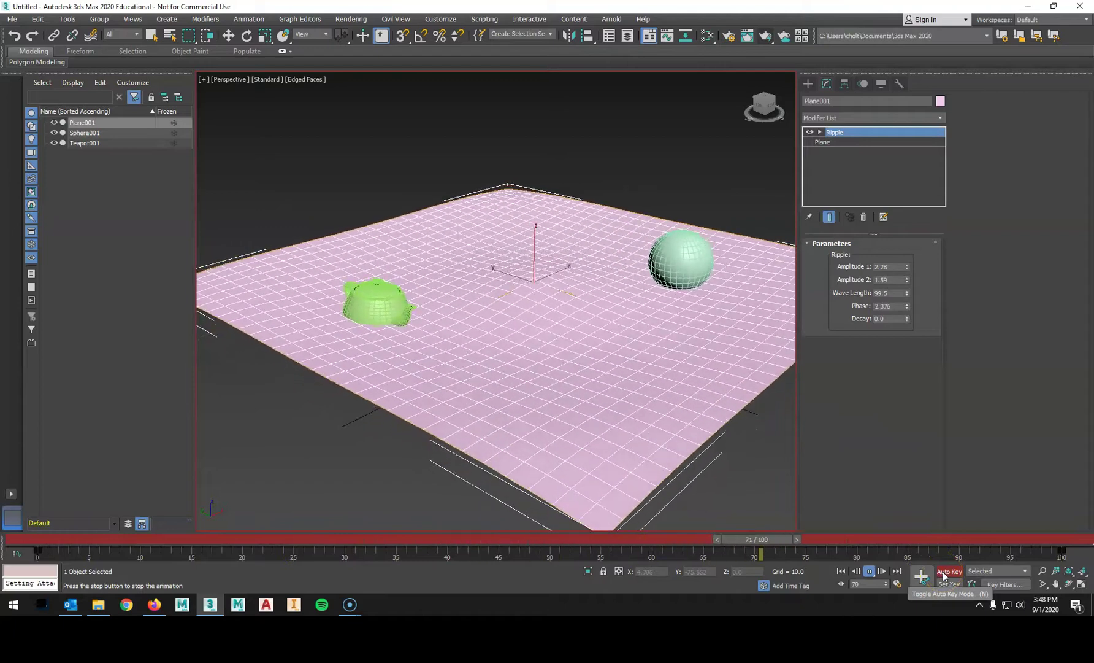
- Turn off Auto Key, stop playback and return to frame 0
click(947, 572)
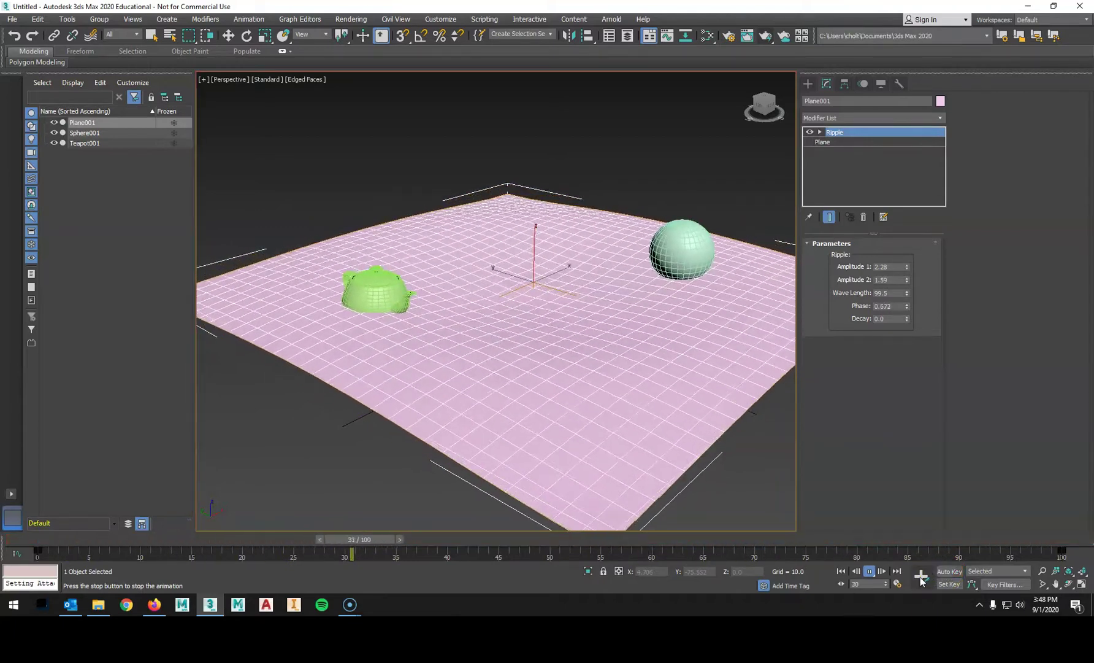
click(870, 571)
click(841, 571)
- Re-scale the animation time to a 300-frame end time and play the result
click(897, 584)
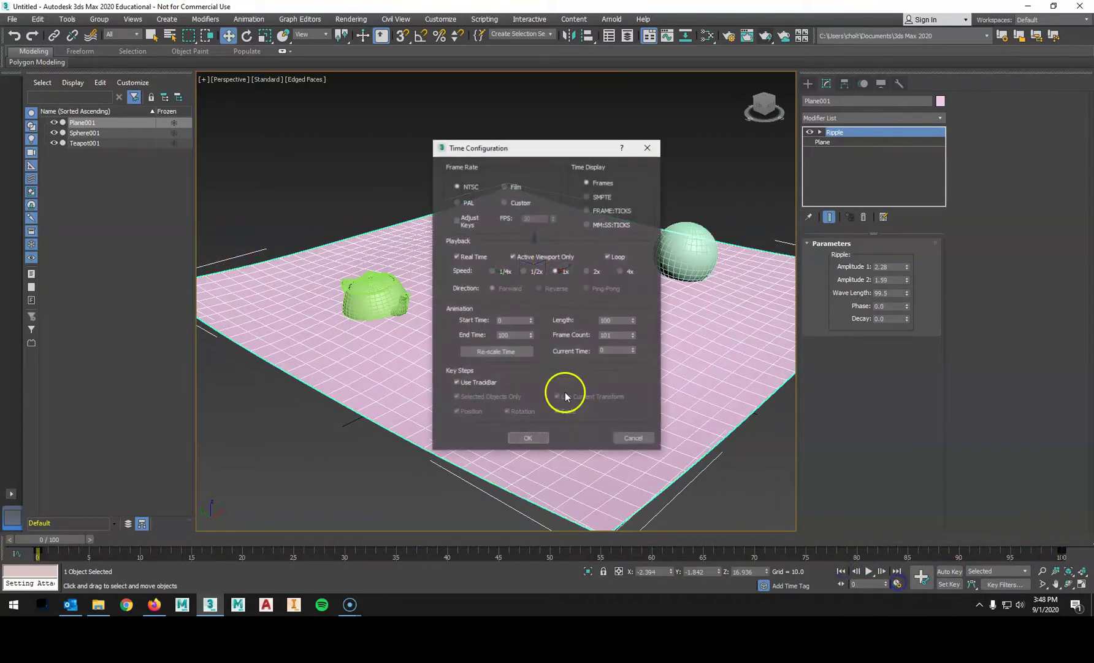
click(504, 353)
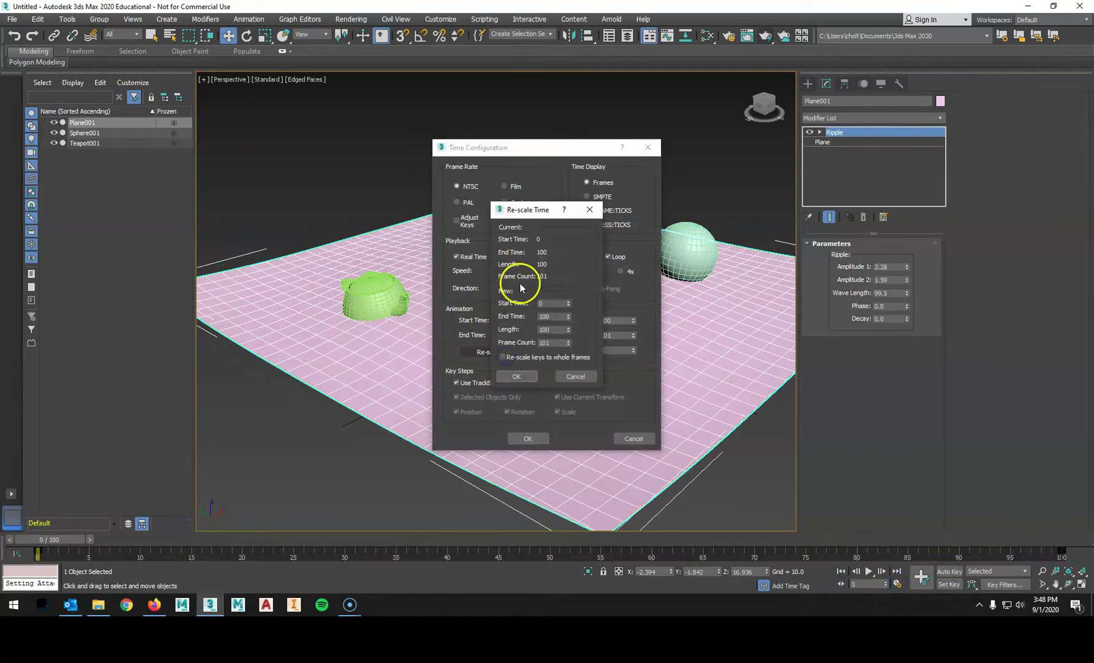
double_click(539, 316)
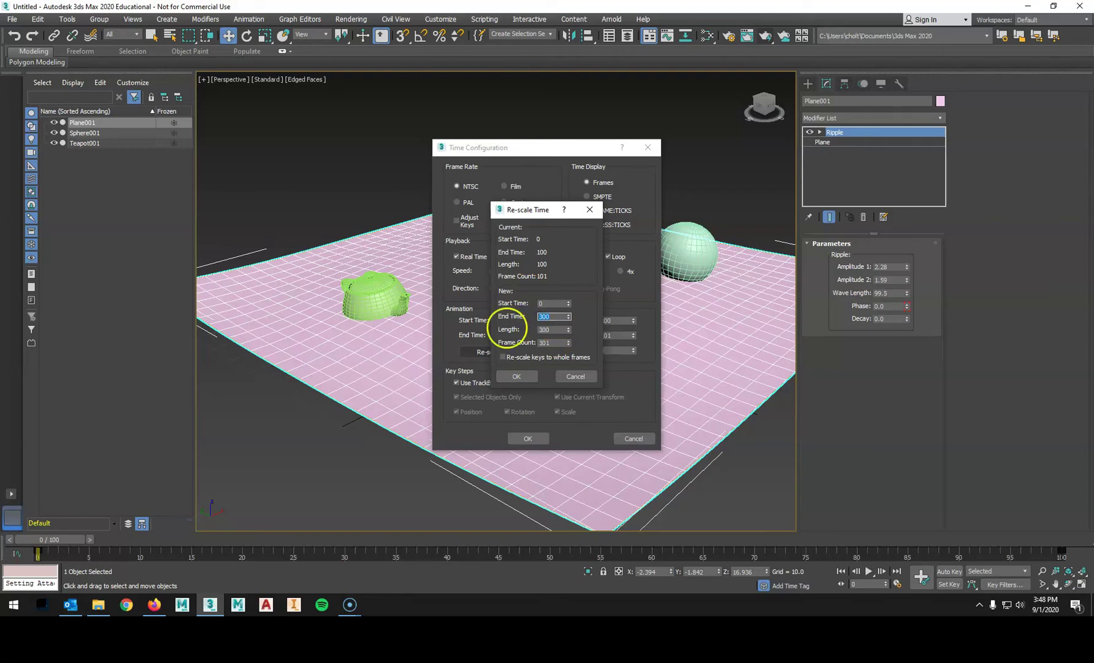
click(516, 376)
click(527, 438)
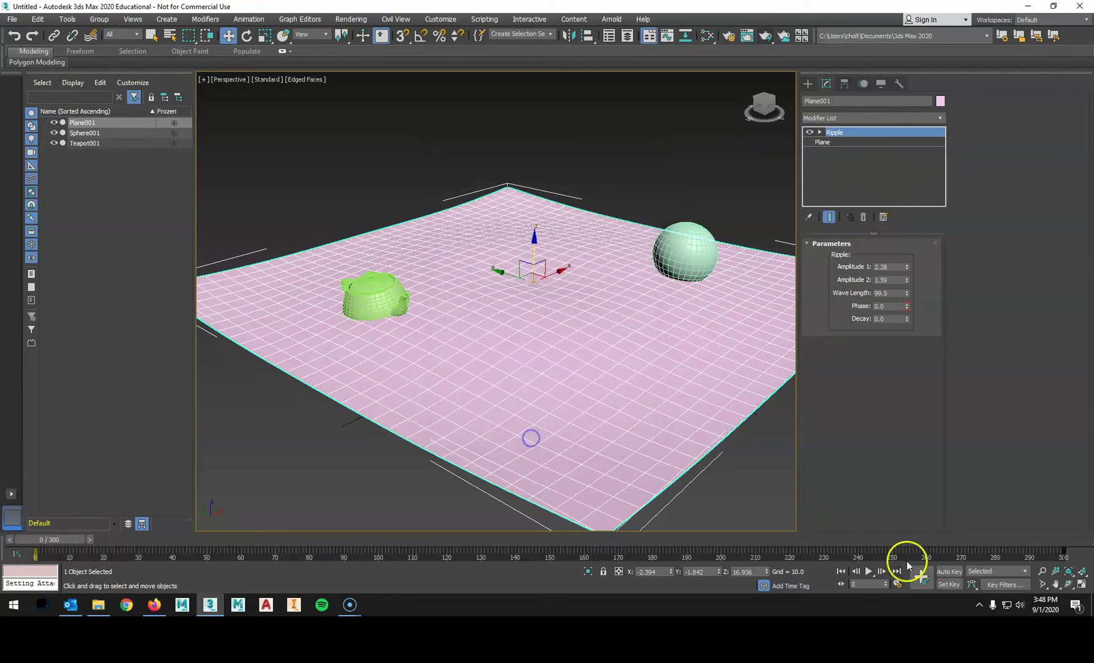
click(869, 570)
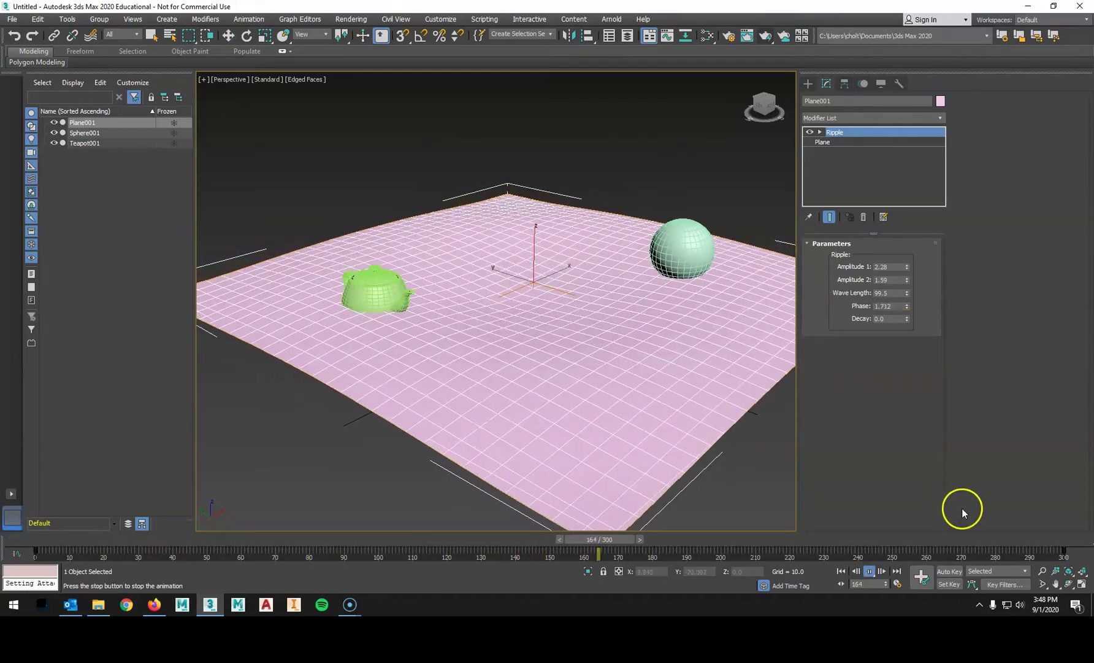
- At frame 0, move the Ripple modifier's gizmo toward the plane's lower right
click(869, 571)
click(841, 571)
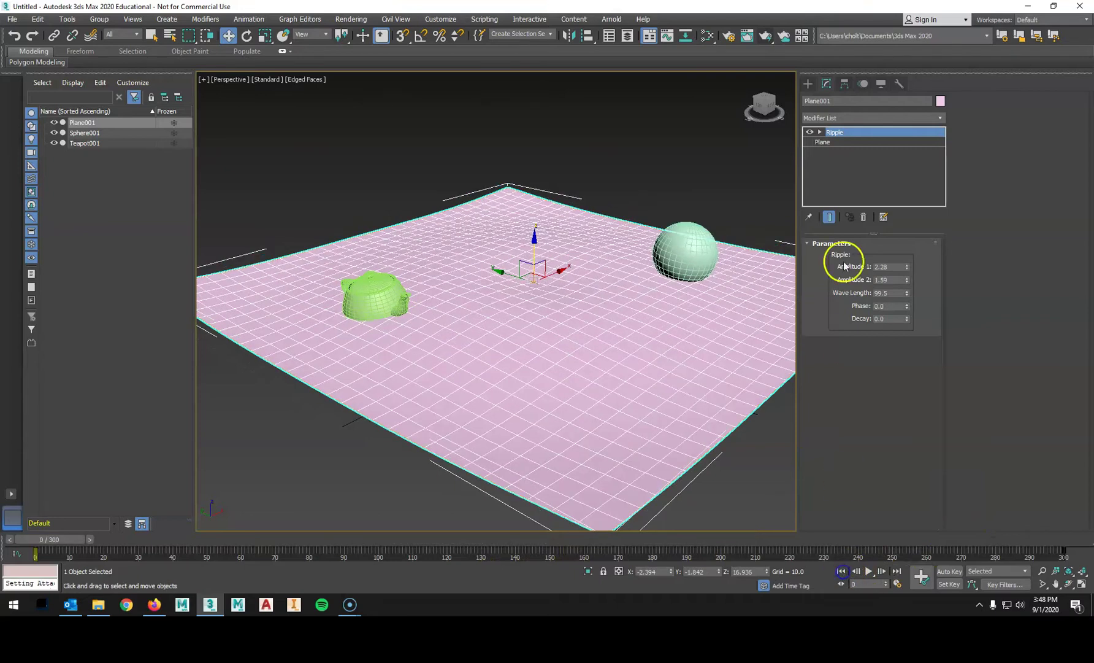
click(820, 132)
click(839, 142)
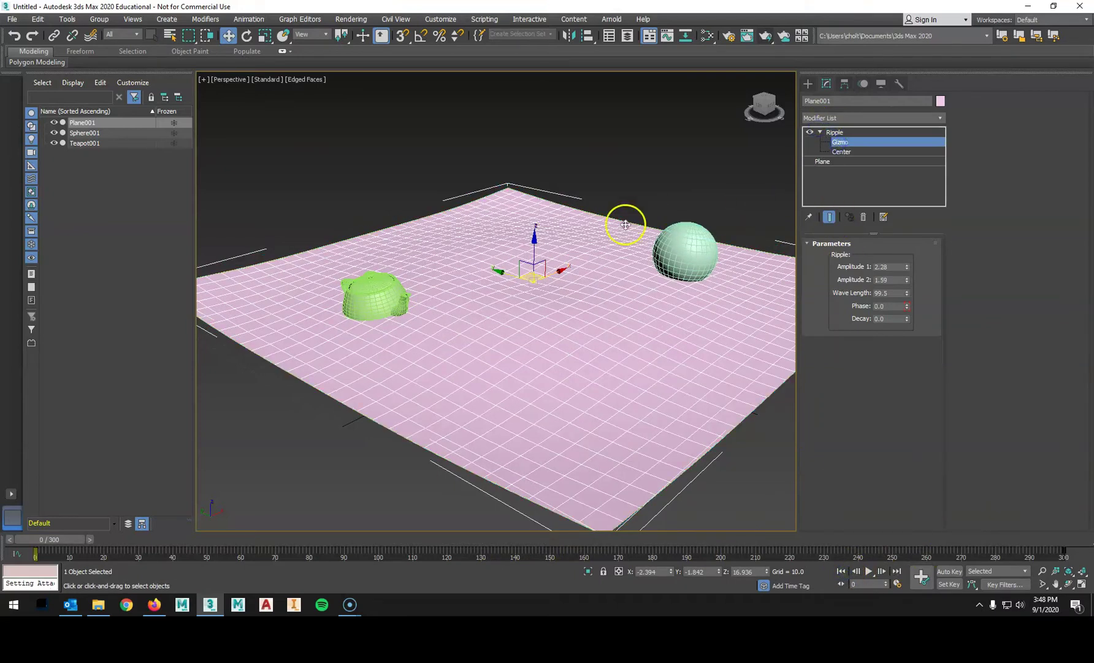
drag(516, 277, 837, 440)
scroll(669, 360, up, 4)
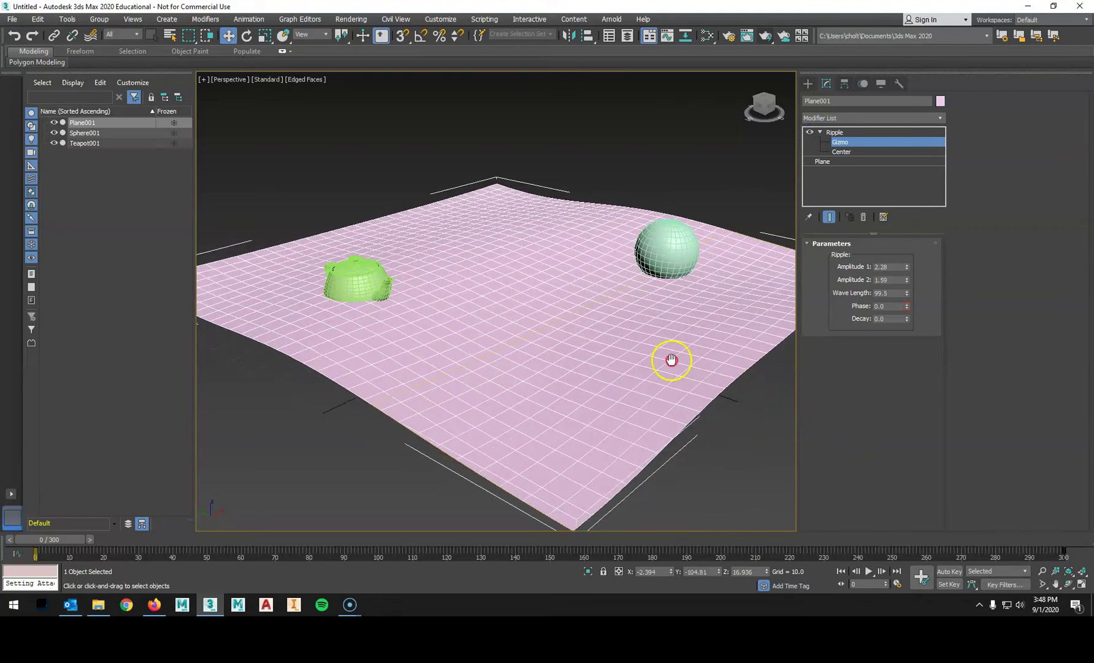
scroll(631, 342, down, 6)
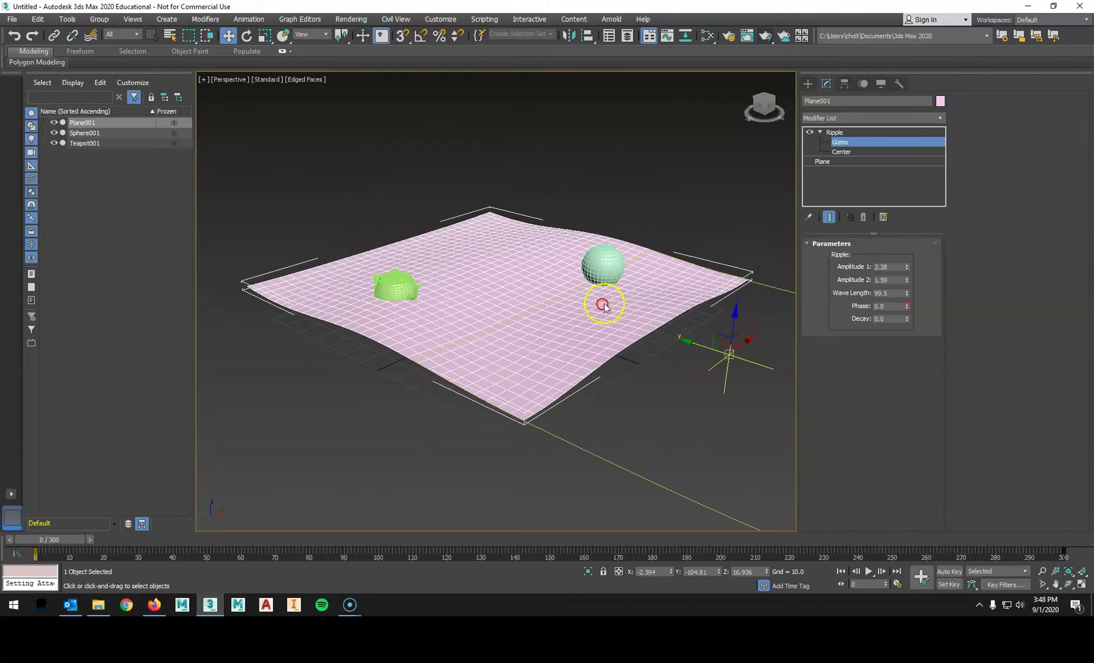
- Play the 300-frame ripple animation and stop it at frame 31
click(868, 570)
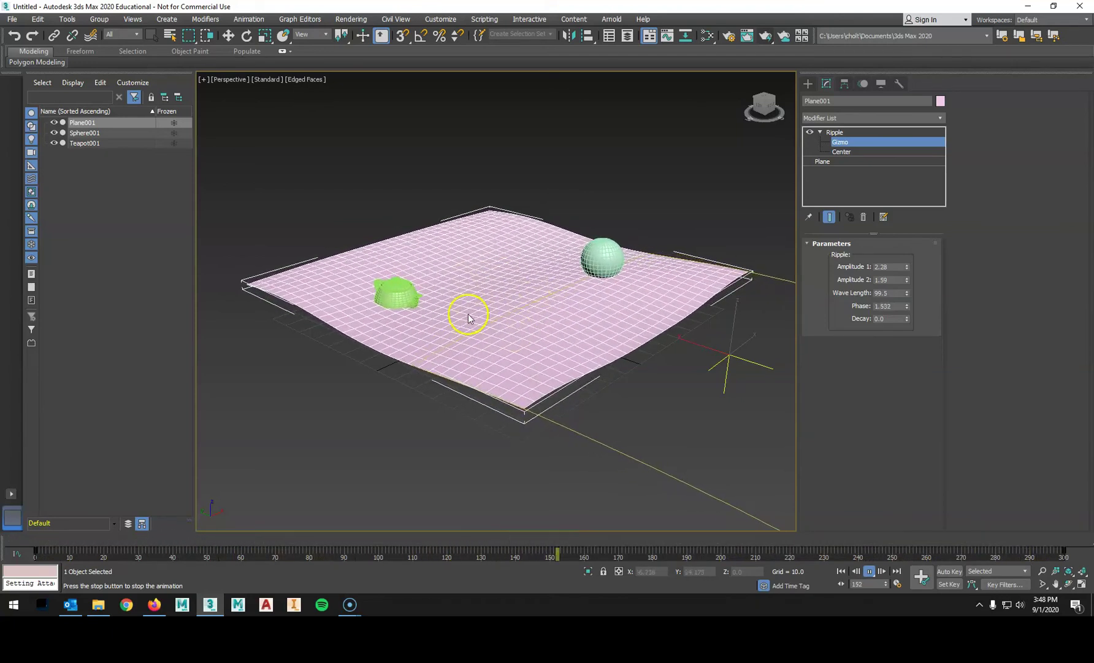
click(869, 570)
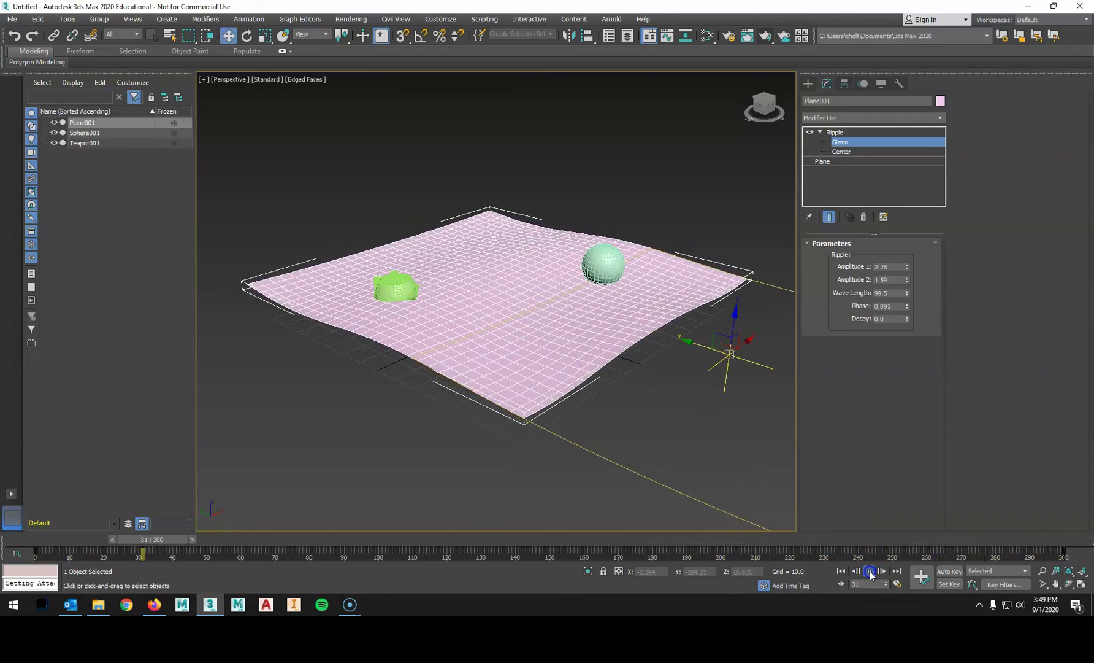
click(34, 591)
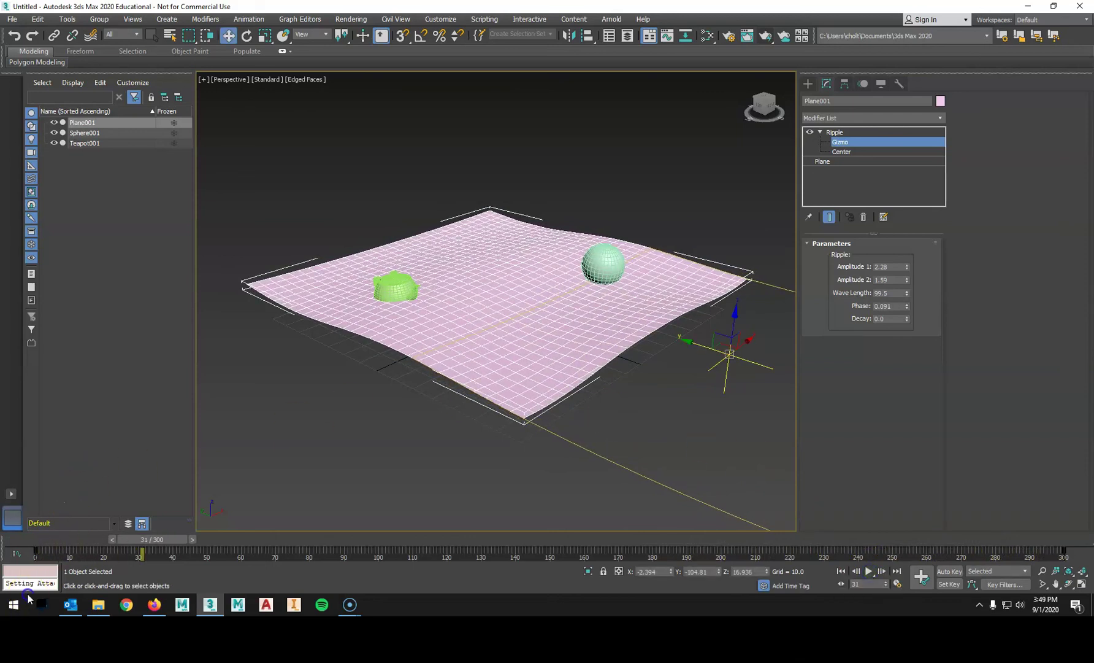